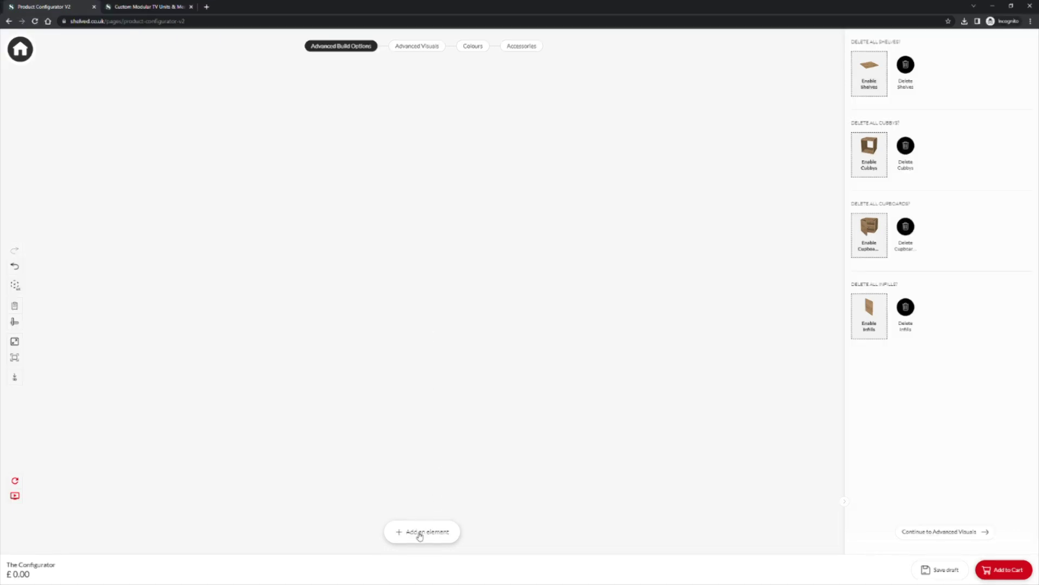
# Step: Place two 40x40 black steel bays side by side as the base
pyautogui.click(421, 533)
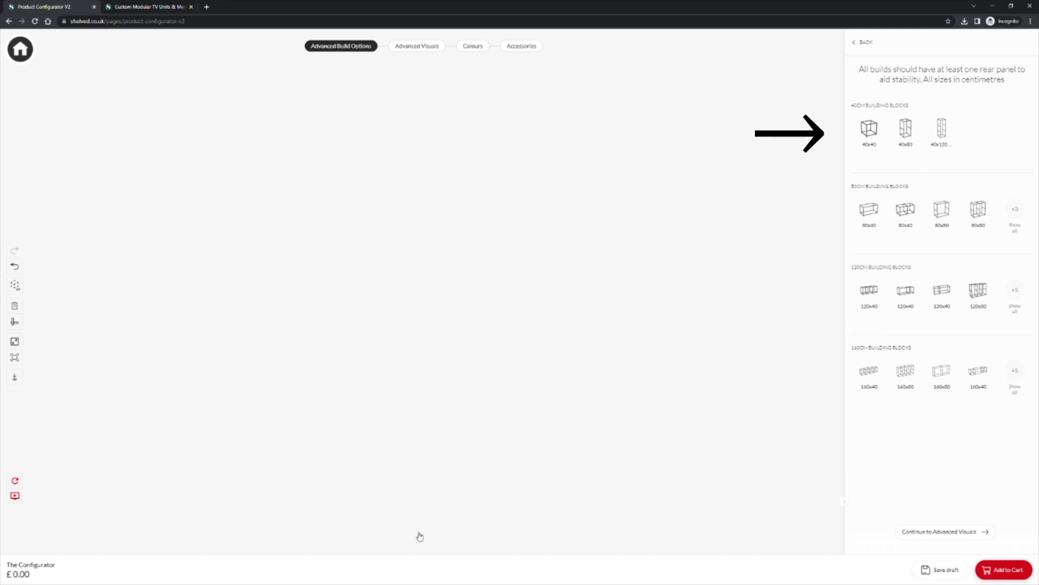
pyautogui.click(871, 140)
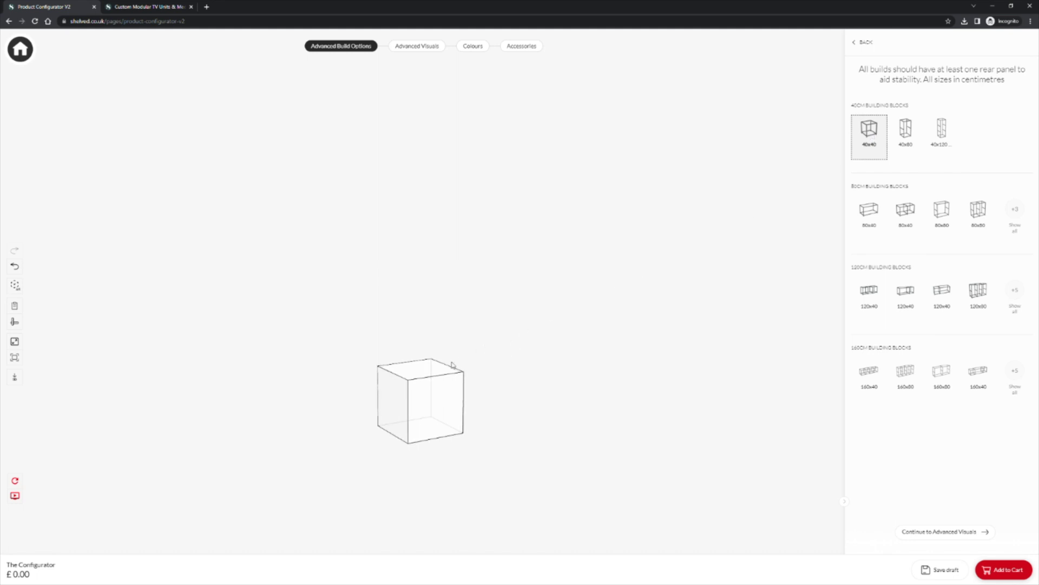
pyautogui.click(432, 380)
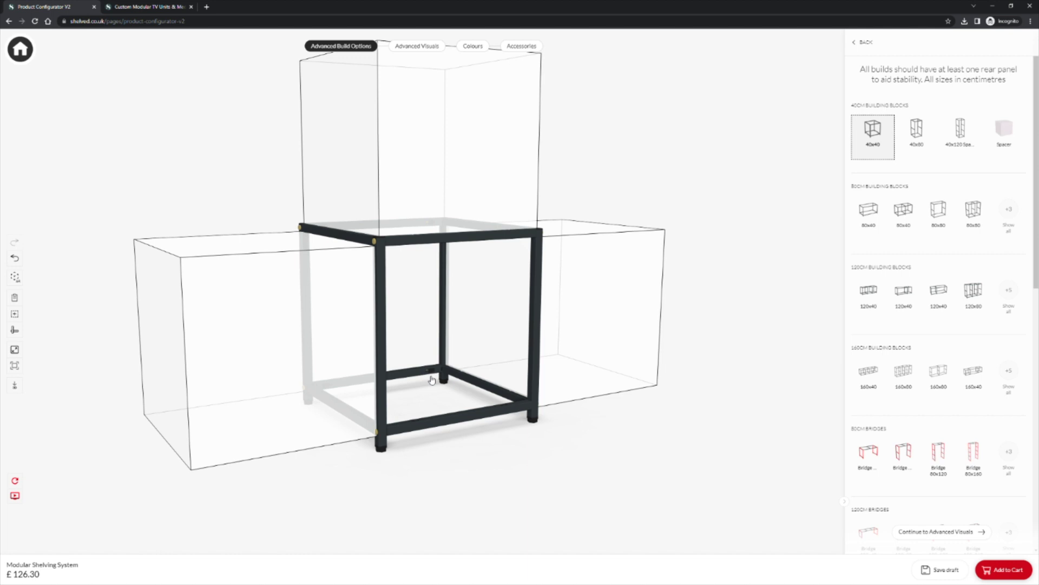
pyautogui.click(575, 301)
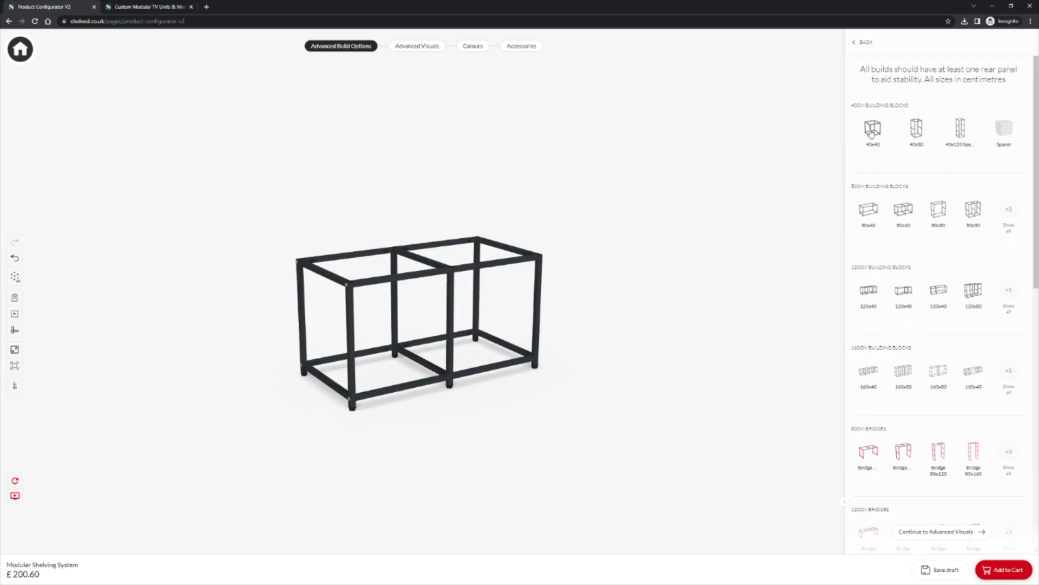
# Step: Stack a 40x80 and a 40x40 block on top, then undo and redo the last block
pyautogui.click(874, 133)
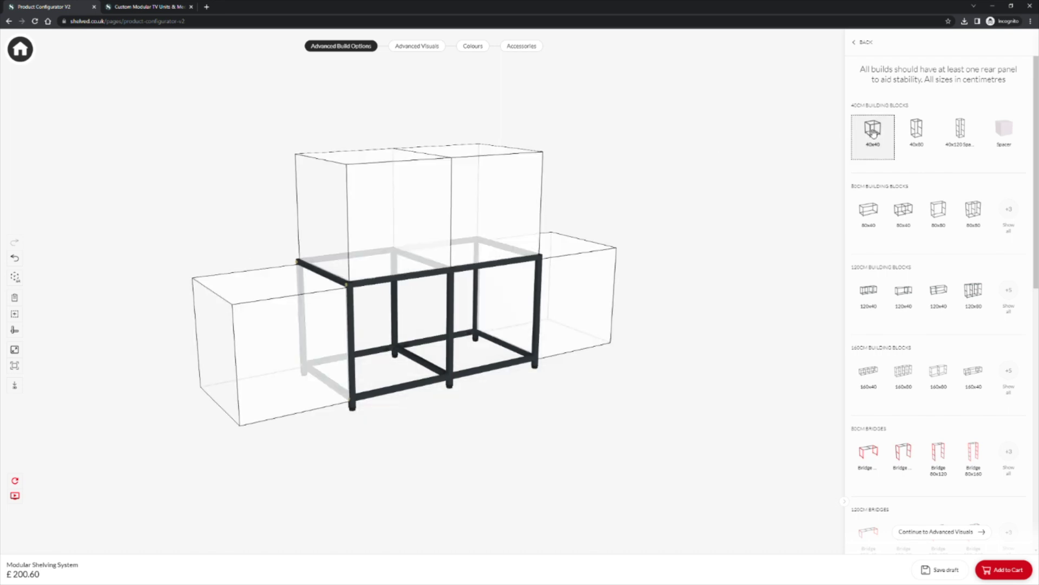
pyautogui.click(916, 129)
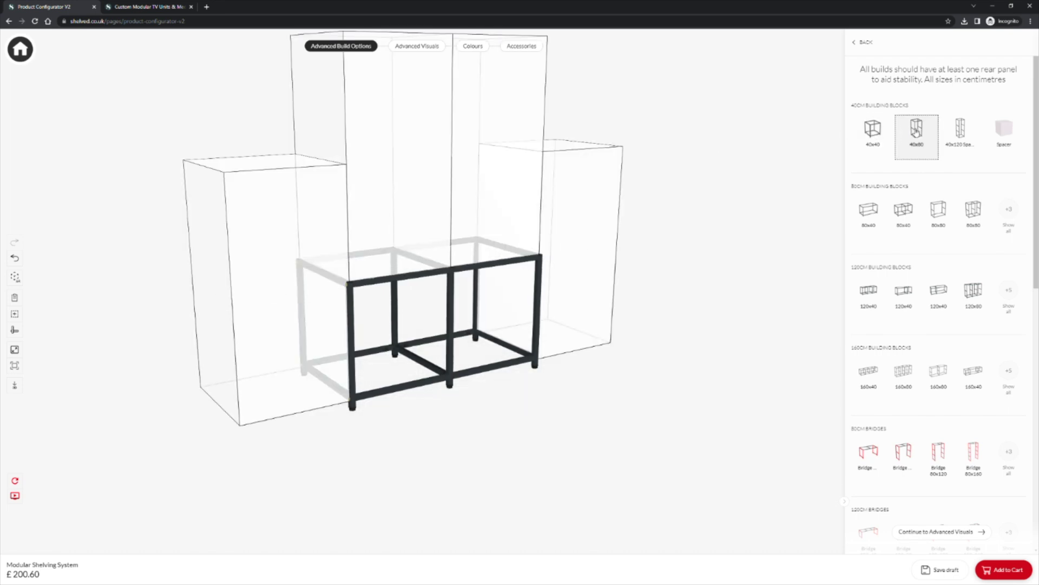
pyautogui.click(381, 150)
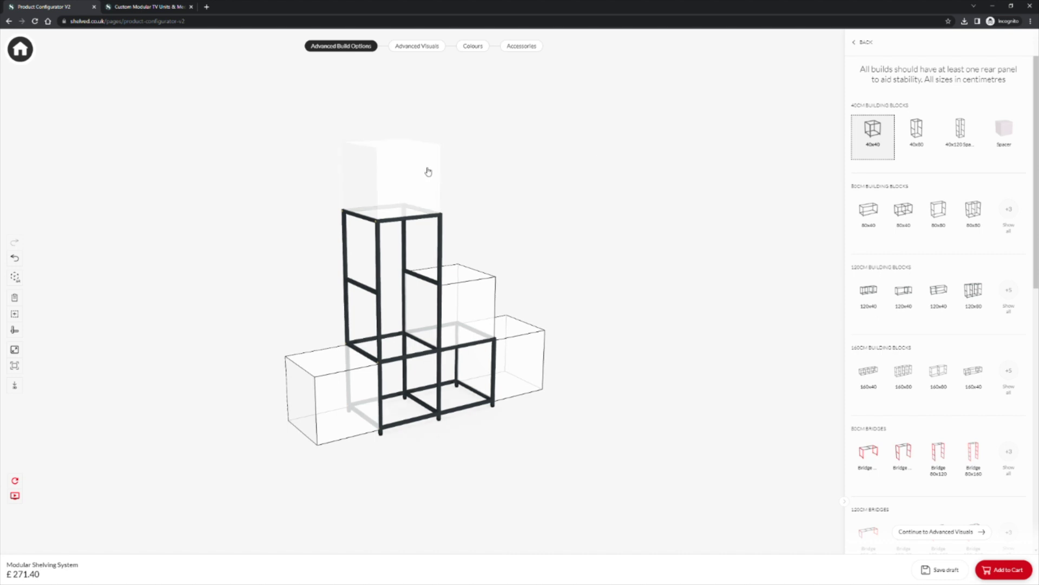
pyautogui.click(429, 171)
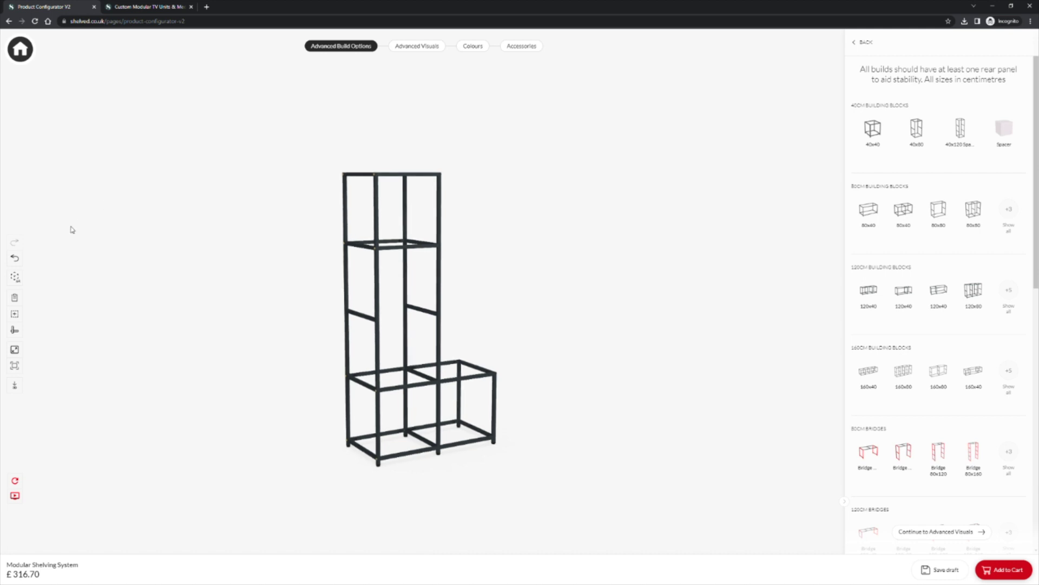
pyautogui.click(16, 259)
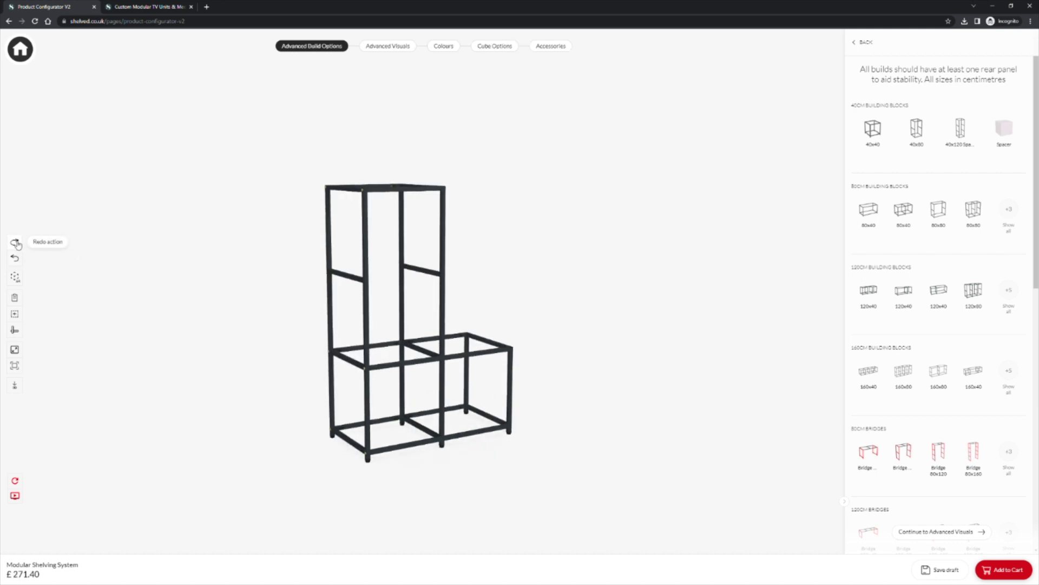
pyautogui.click(16, 243)
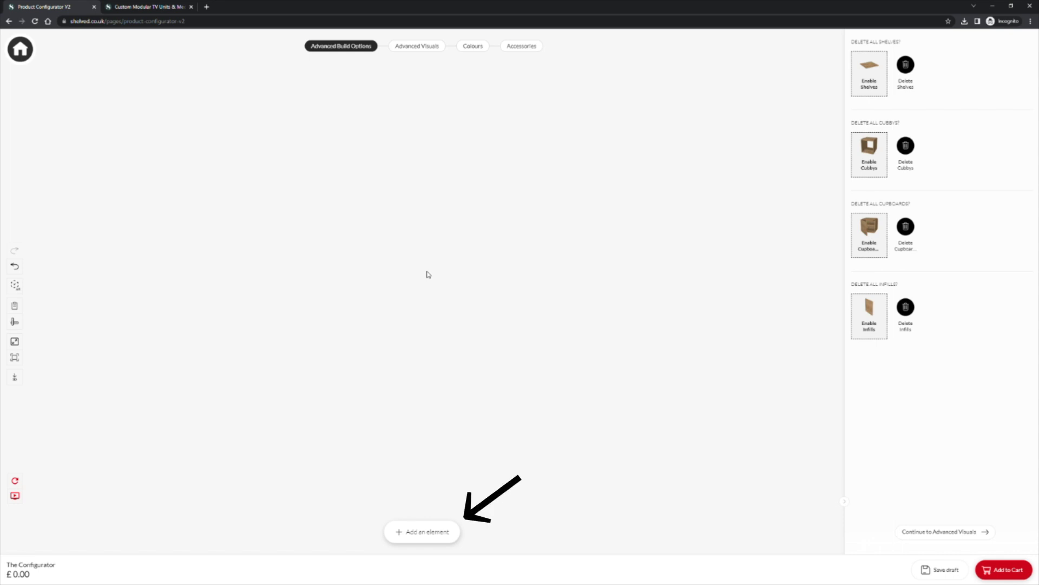
# Step: Build an 80cm frame of 80x40 blocks topped with an 80x80 block, then return to the block categories
pyautogui.click(430, 530)
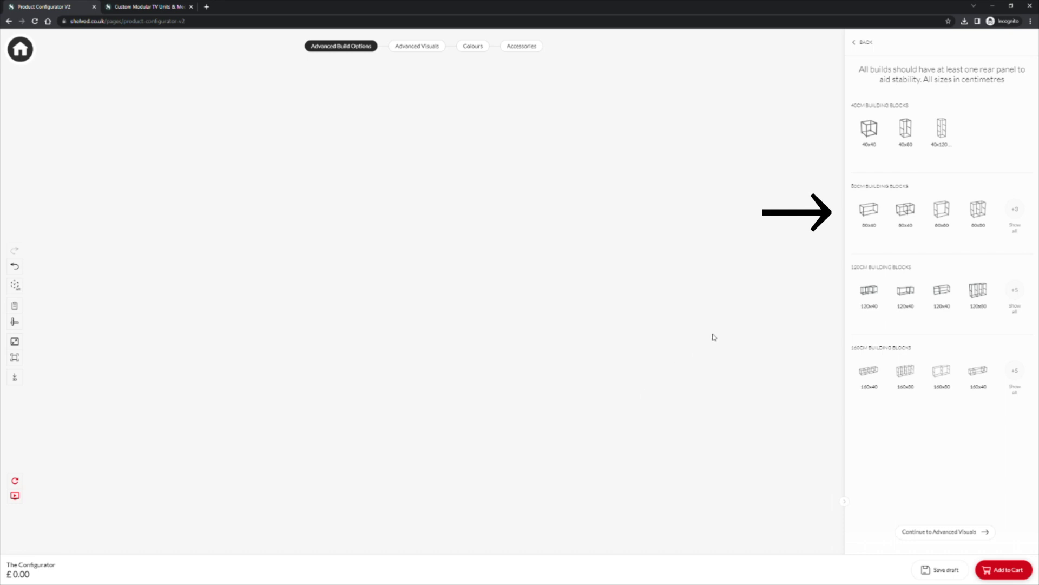
pyautogui.click(903, 213)
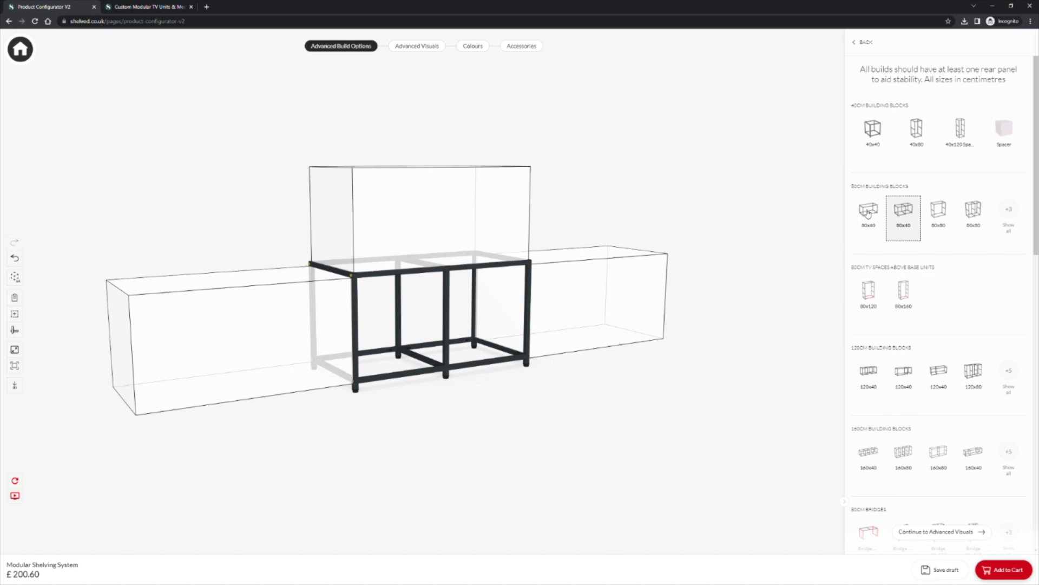
pyautogui.click(867, 213)
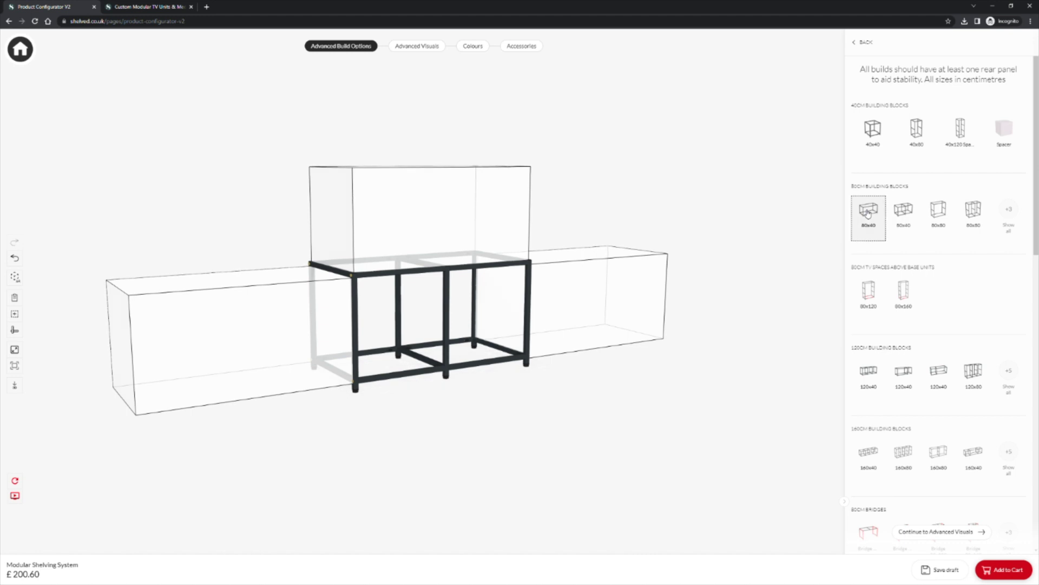
pyautogui.click(496, 215)
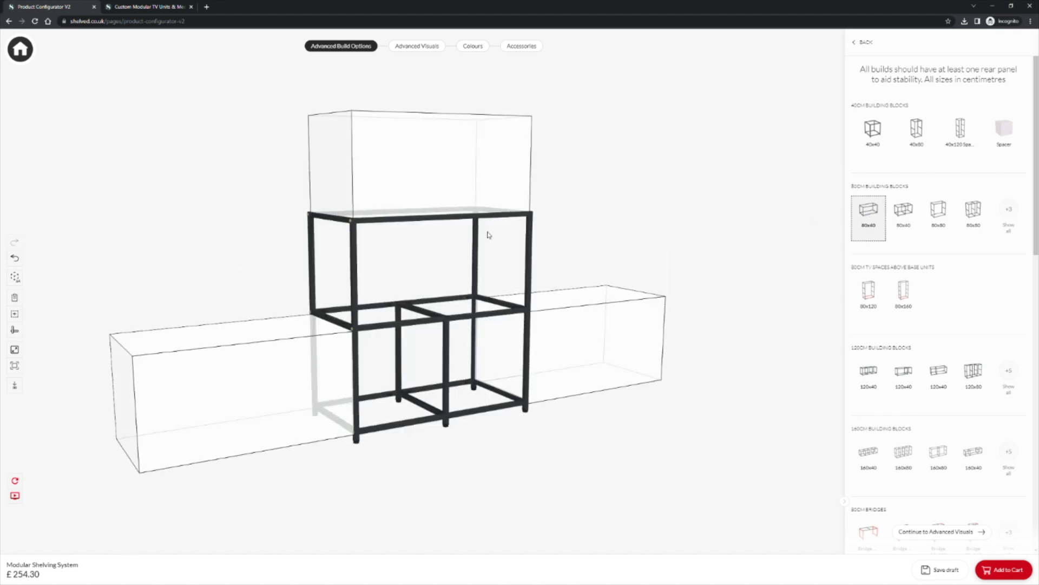
pyautogui.click(1009, 212)
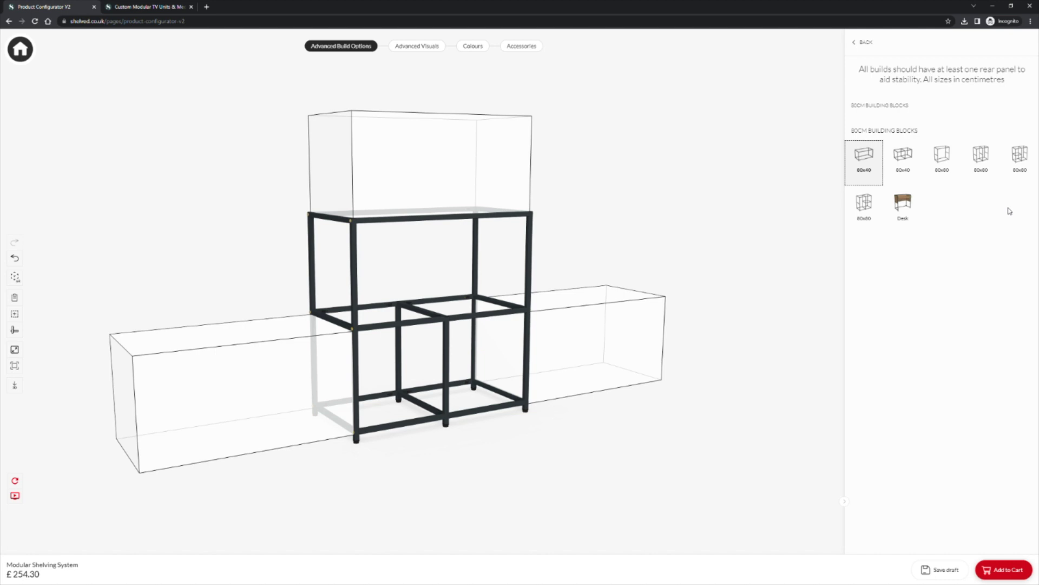
pyautogui.click(990, 161)
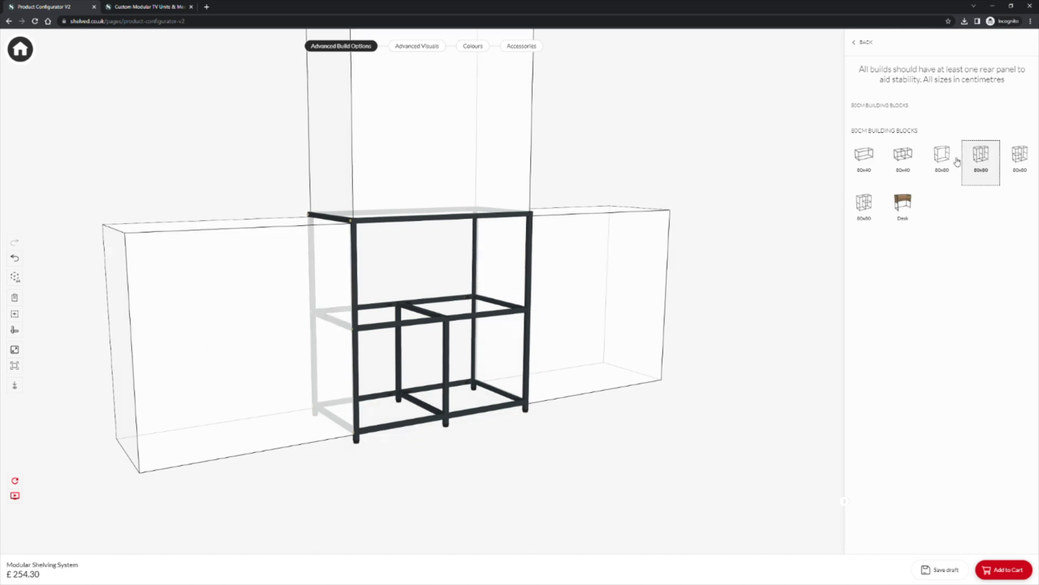
pyautogui.click(517, 153)
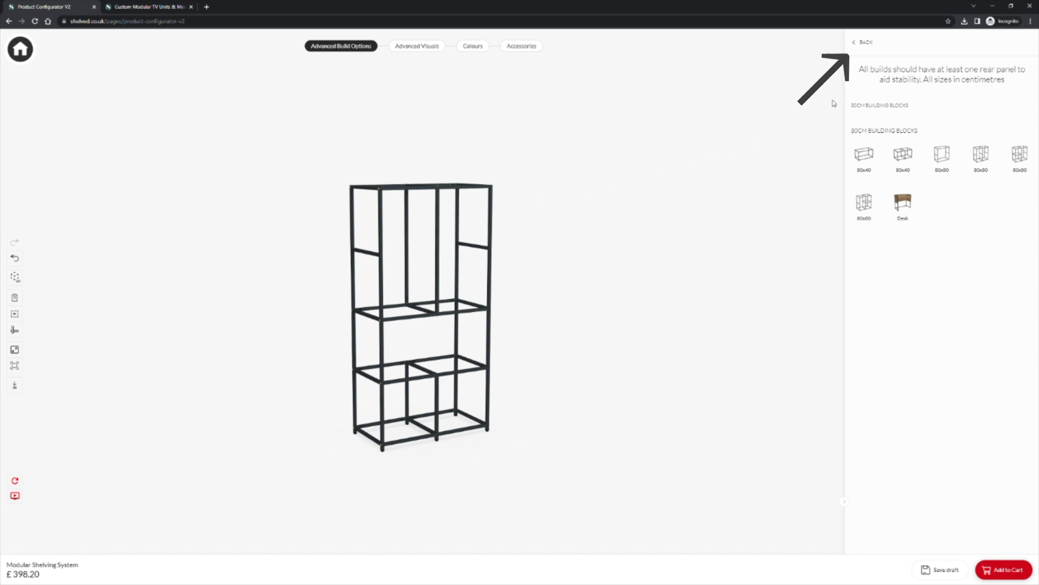
pyautogui.click(867, 44)
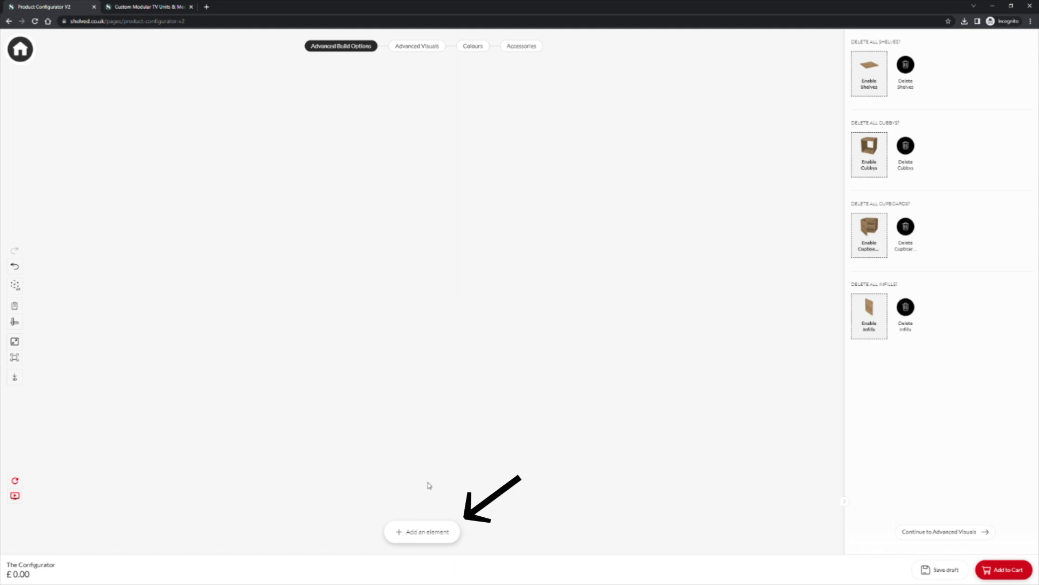
# Step: Start a 120cm build with a 120x40 block and add a second 120x40 tier
pyautogui.click(429, 533)
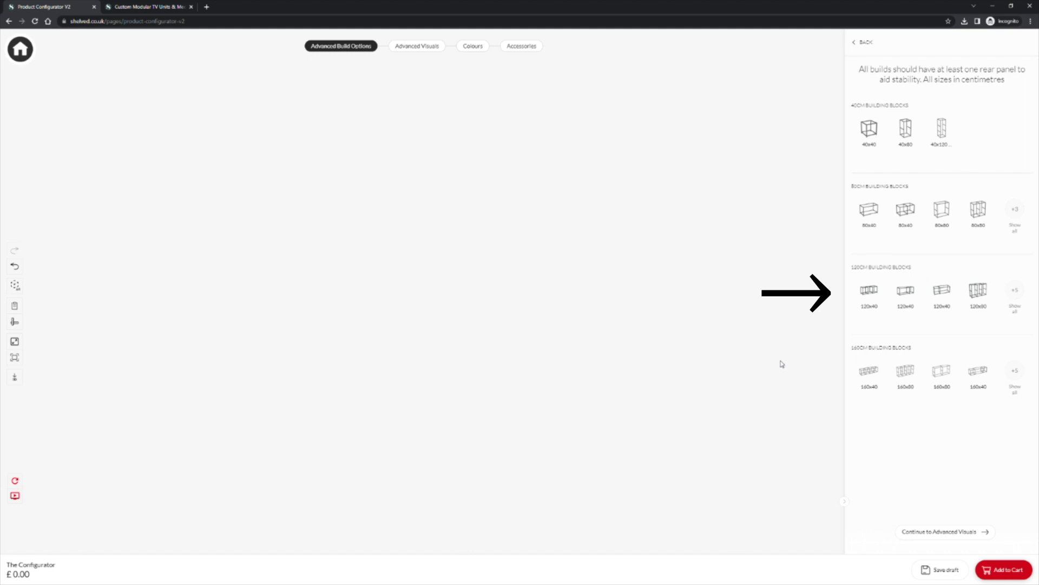
pyautogui.click(873, 295)
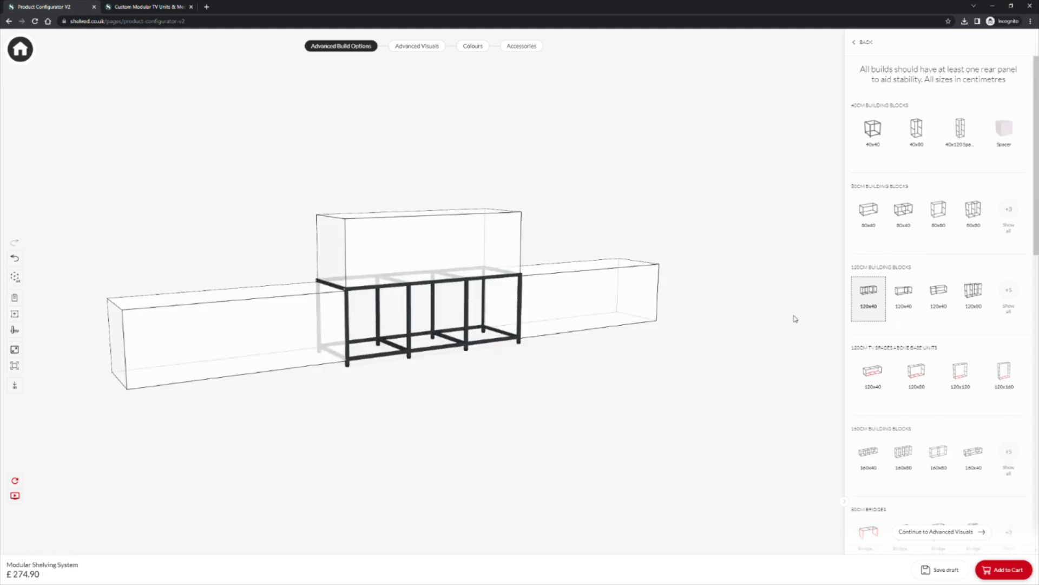
pyautogui.click(899, 293)
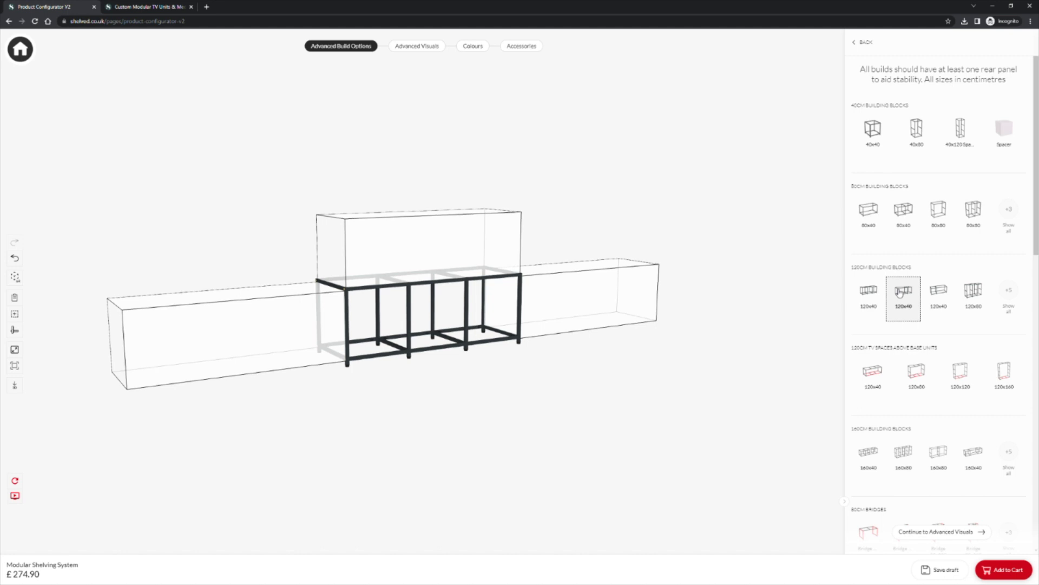
pyautogui.click(480, 259)
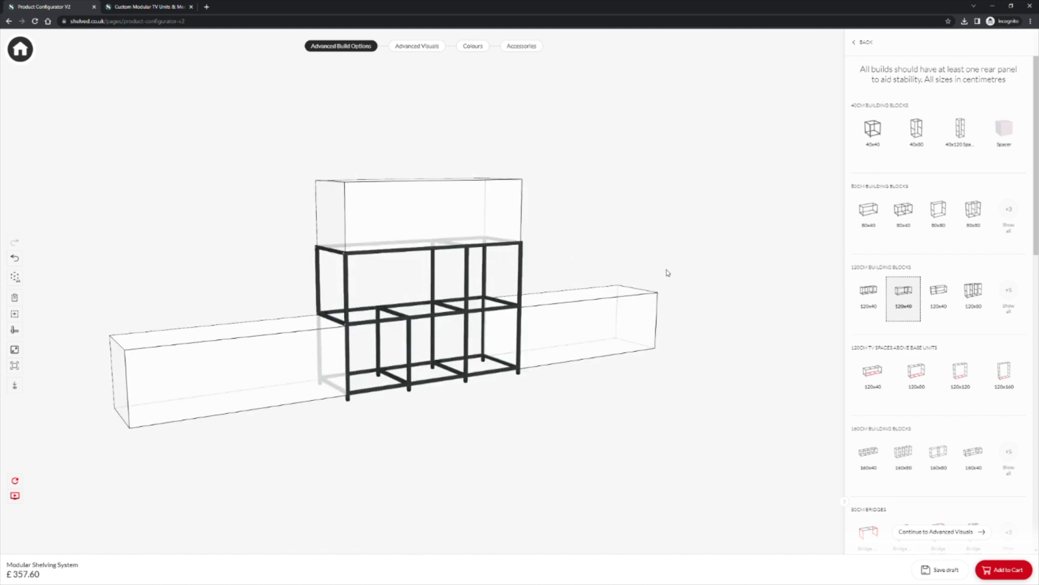
# Step: Stack a 120x80 and then a 120x40 block on top and turn the view frontally
pyautogui.click(1008, 292)
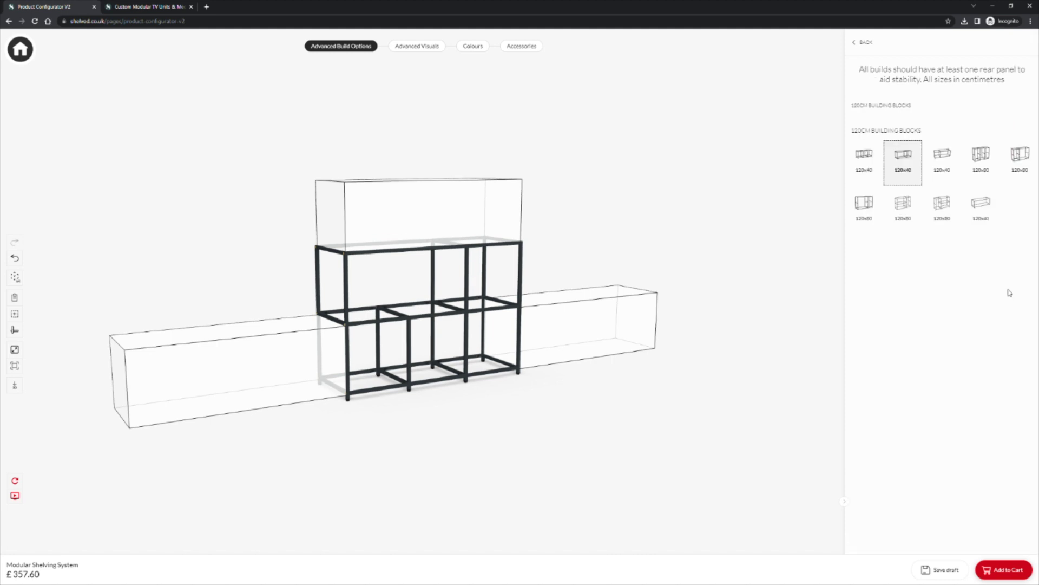
pyautogui.click(899, 207)
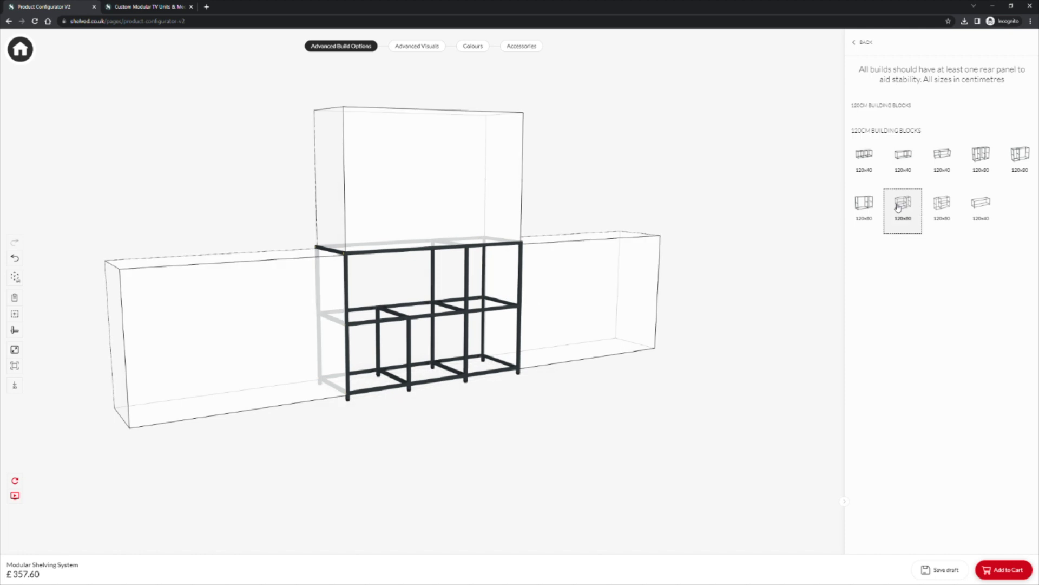
pyautogui.click(498, 201)
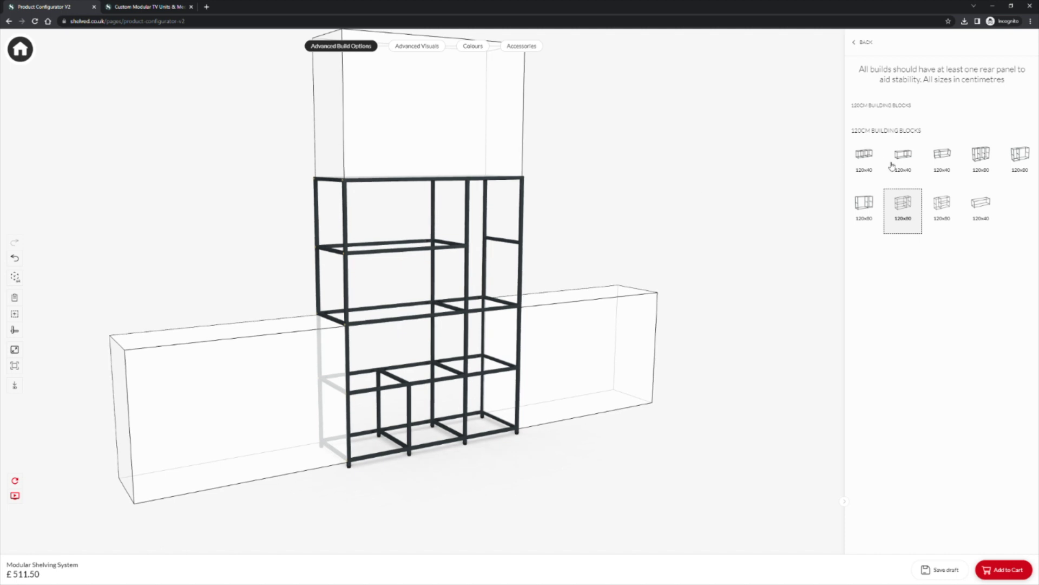
pyautogui.click(942, 155)
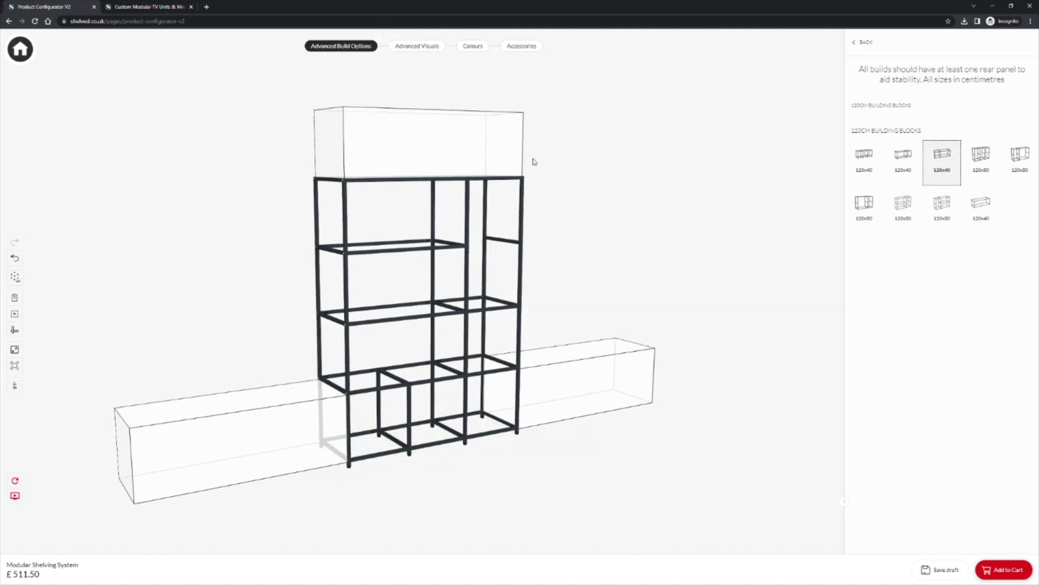
pyautogui.click(510, 163)
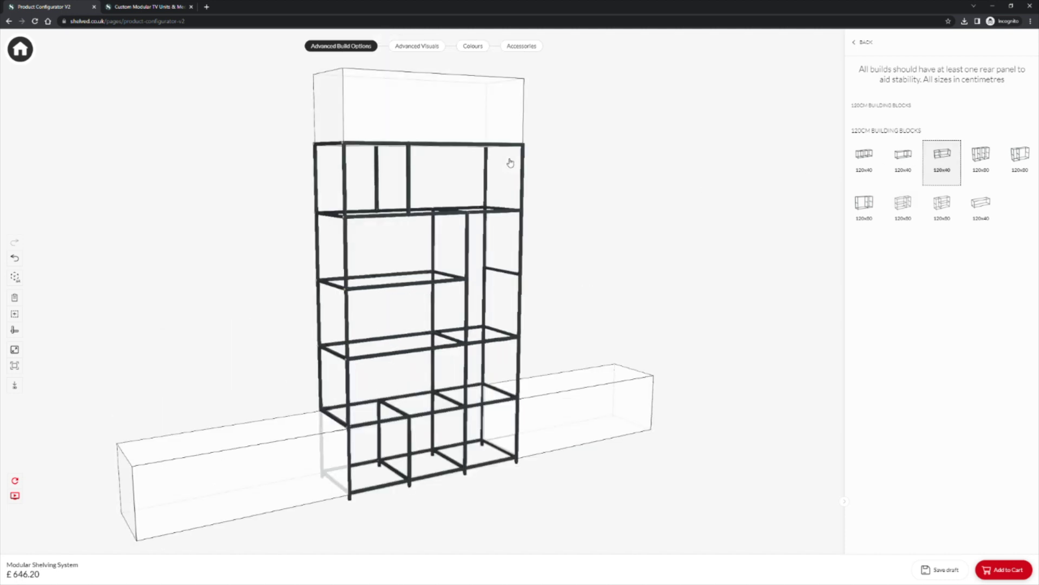
pyautogui.moveTo(584, 195); pyautogui.dragTo(563, 194)
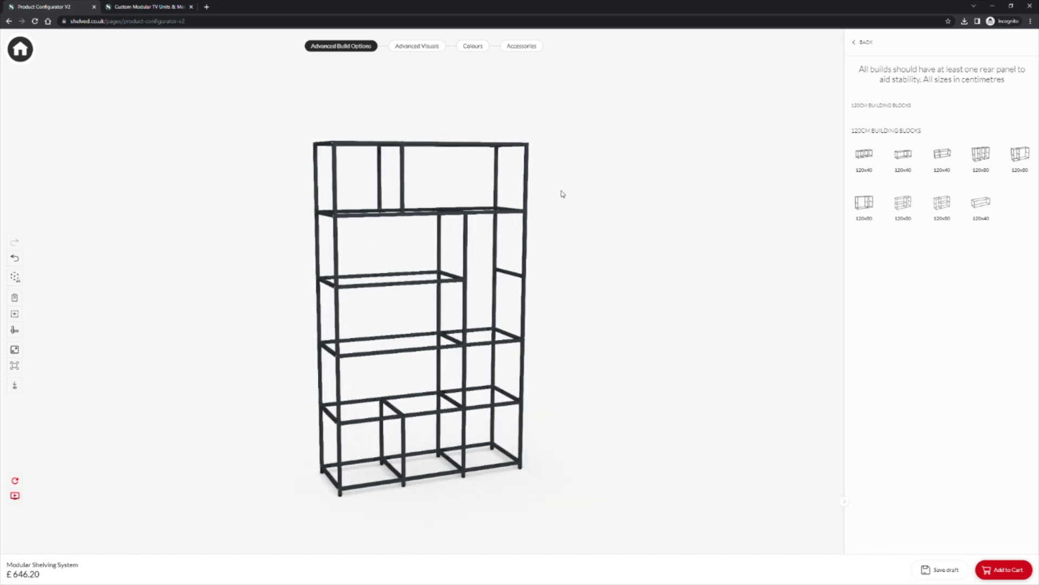
# Step: Start a new build with a 160x40 base block from the full 160cm list
pyautogui.click(866, 46)
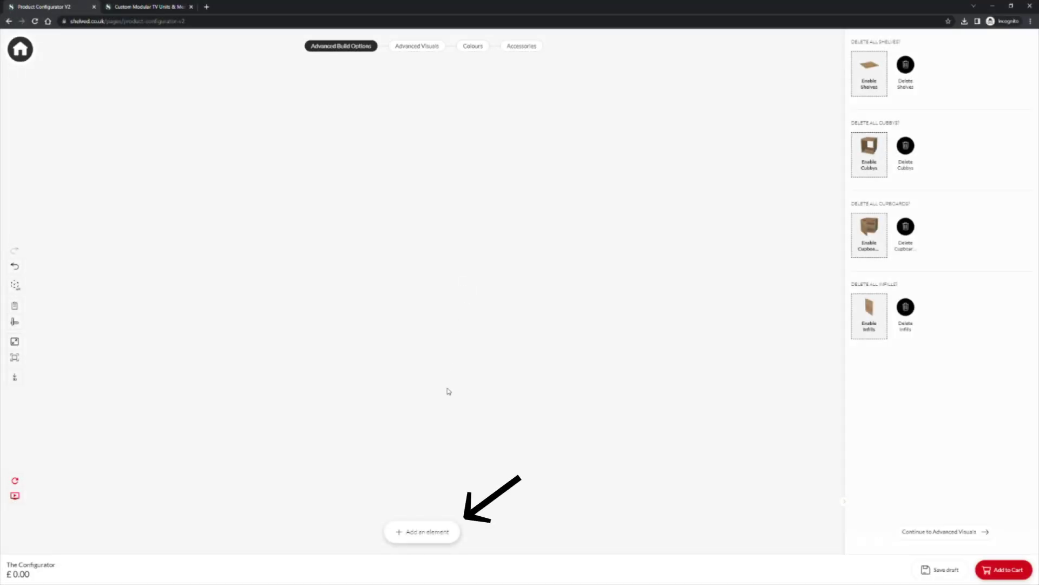
pyautogui.click(424, 532)
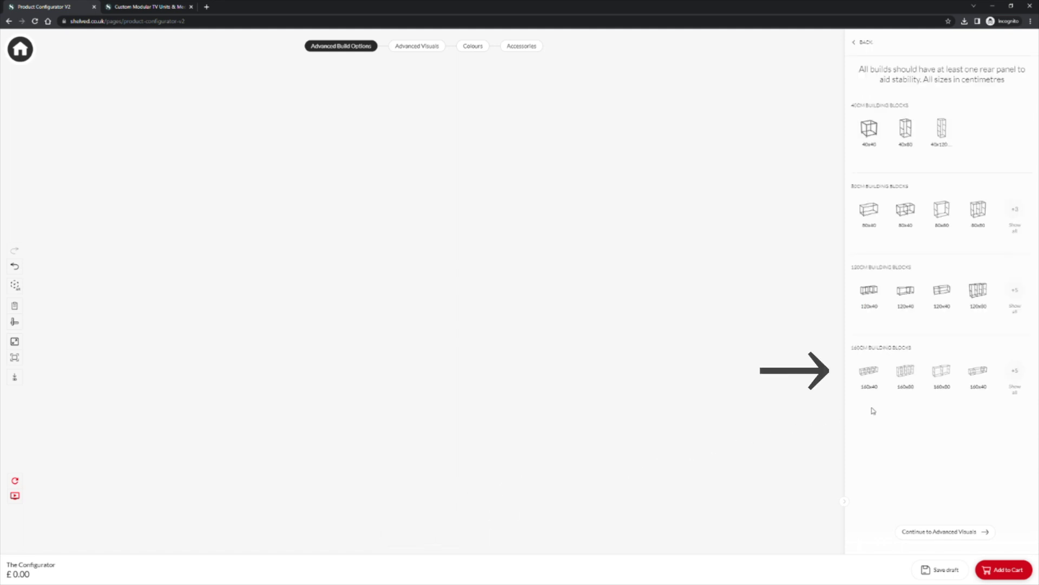
pyautogui.click(1015, 373)
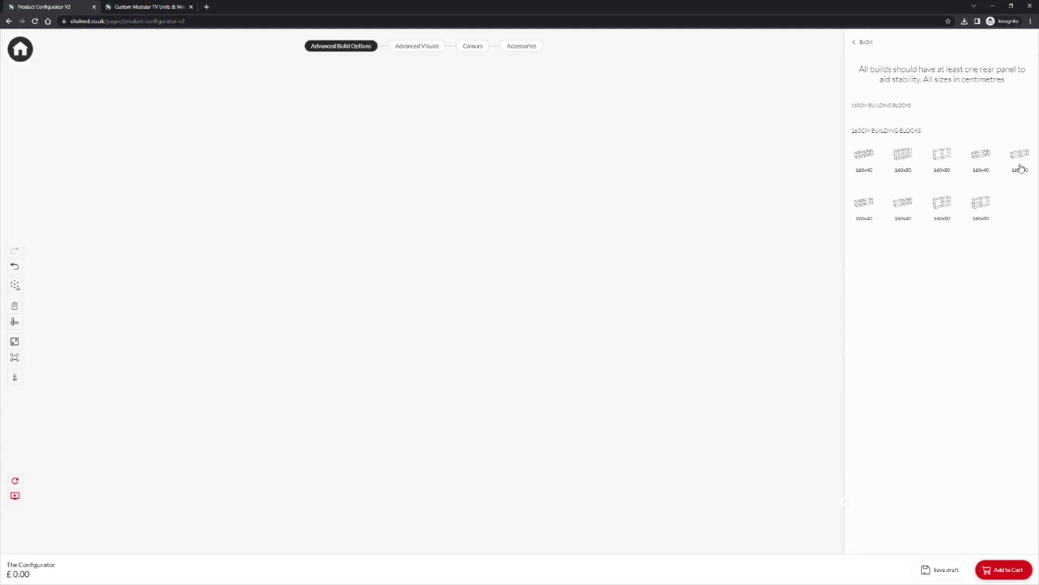
pyautogui.moveTo(1021, 158); pyautogui.dragTo(579, 359)
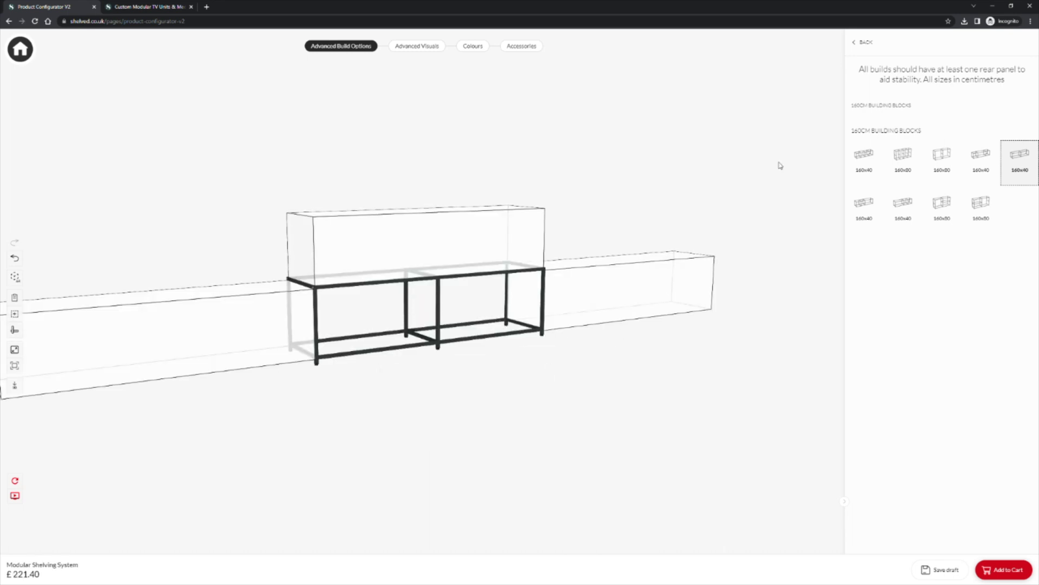
# Step: Add the 160x120 TV space above the base and bridge it with a 160x40 block
pyautogui.click(866, 44)
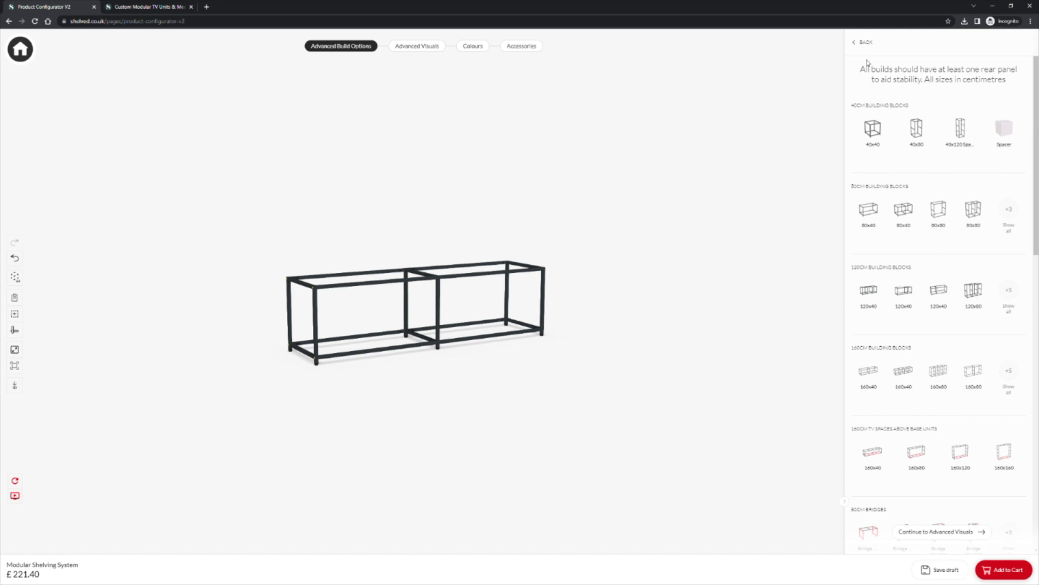
pyautogui.scroll(-2, 937, 447)
pyautogui.scroll(-1, 938, 432)
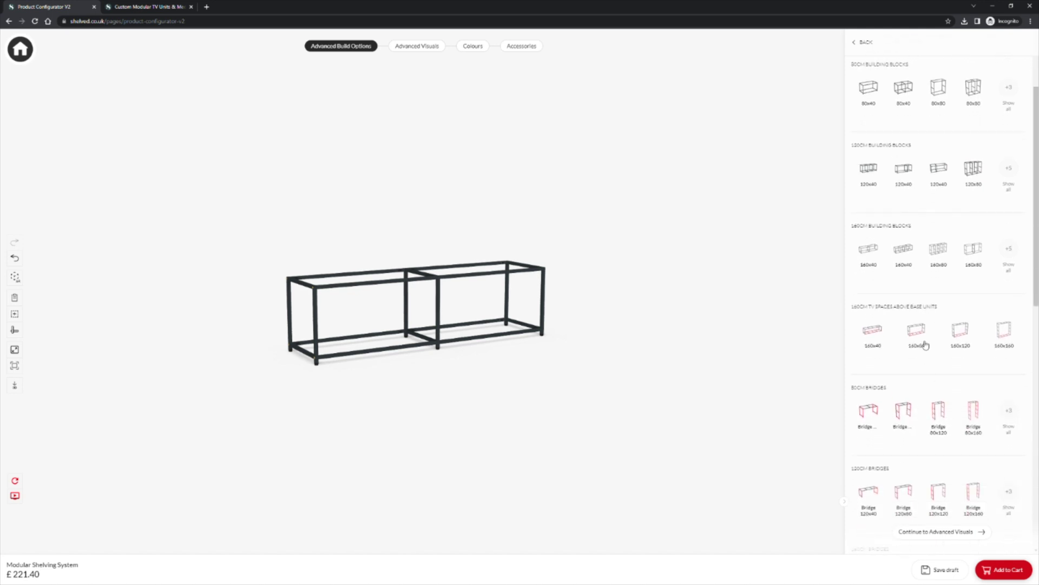
pyautogui.click(962, 340)
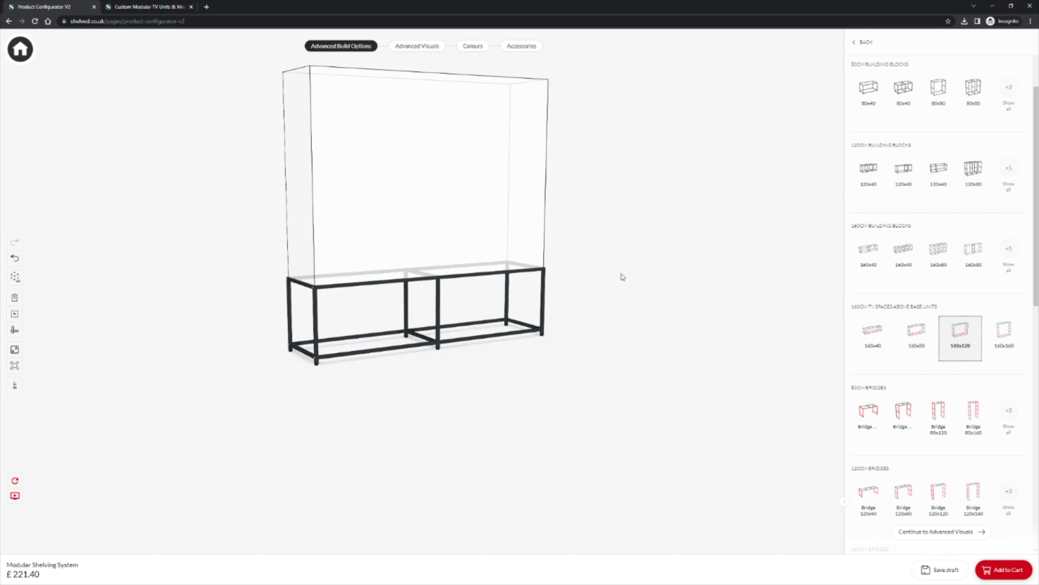
pyautogui.click(516, 256)
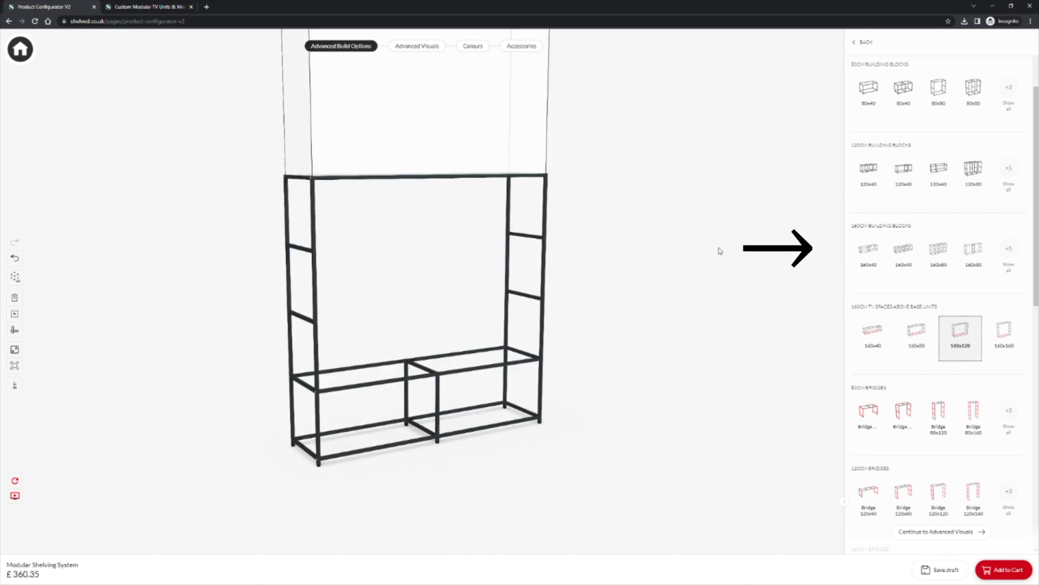
pyautogui.click(907, 249)
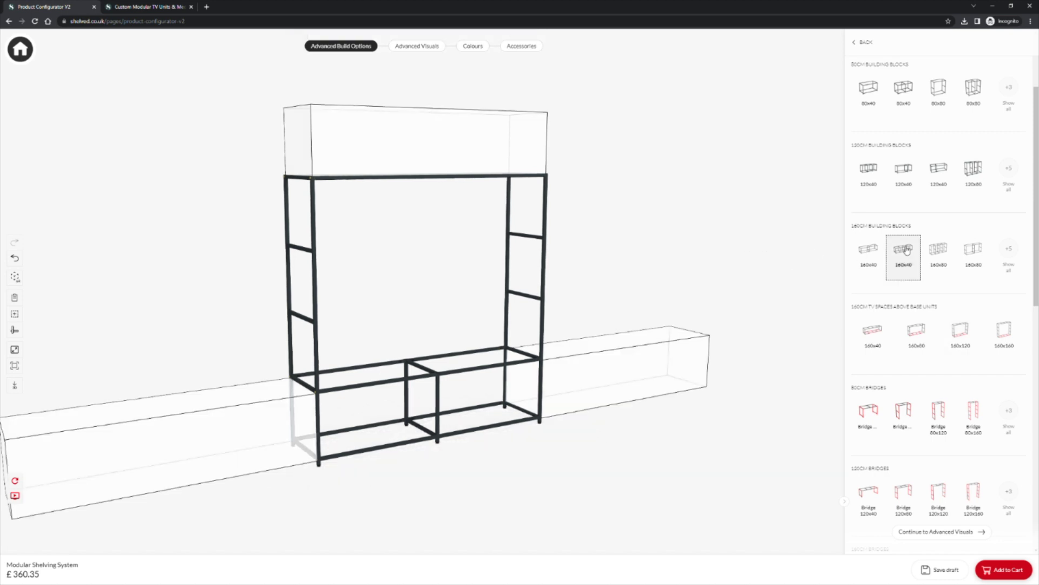
pyautogui.click(510, 167)
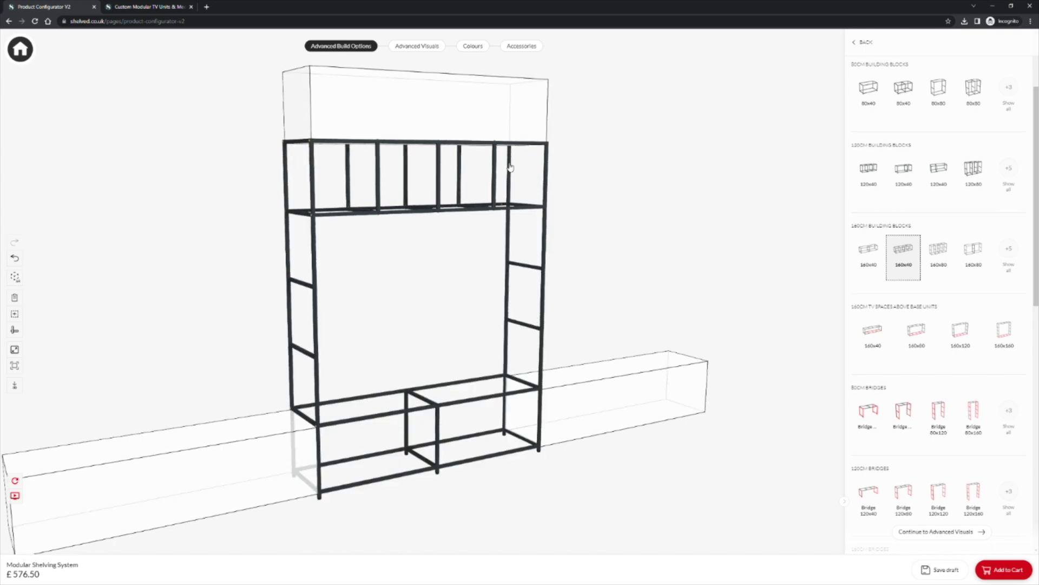
pyautogui.moveTo(639, 219); pyautogui.dragTo(624, 223)
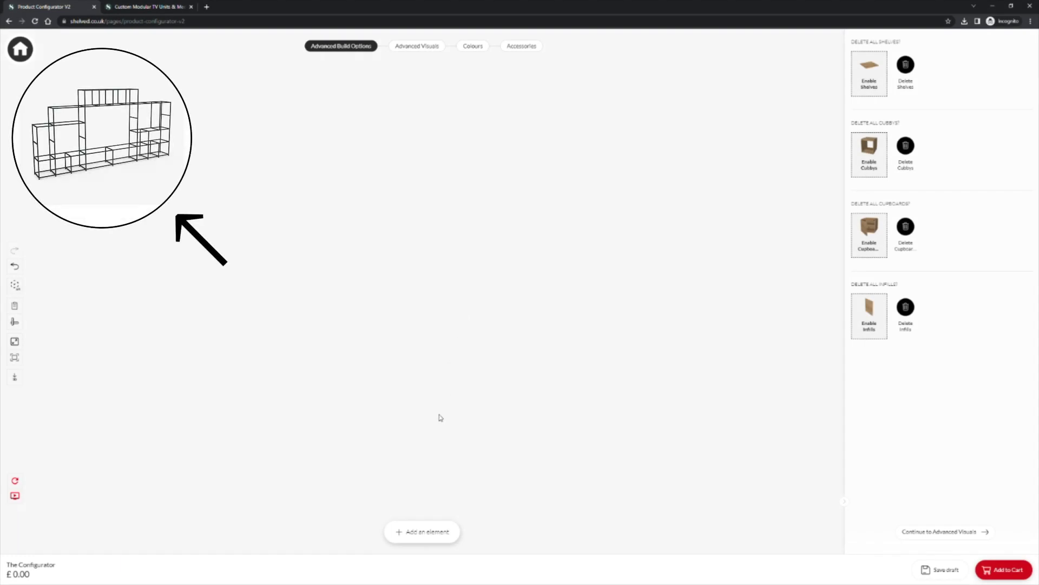
# Step: Place a 40x40 cube in a fresh build and stack a 40x80 block on it
pyautogui.click(419, 532)
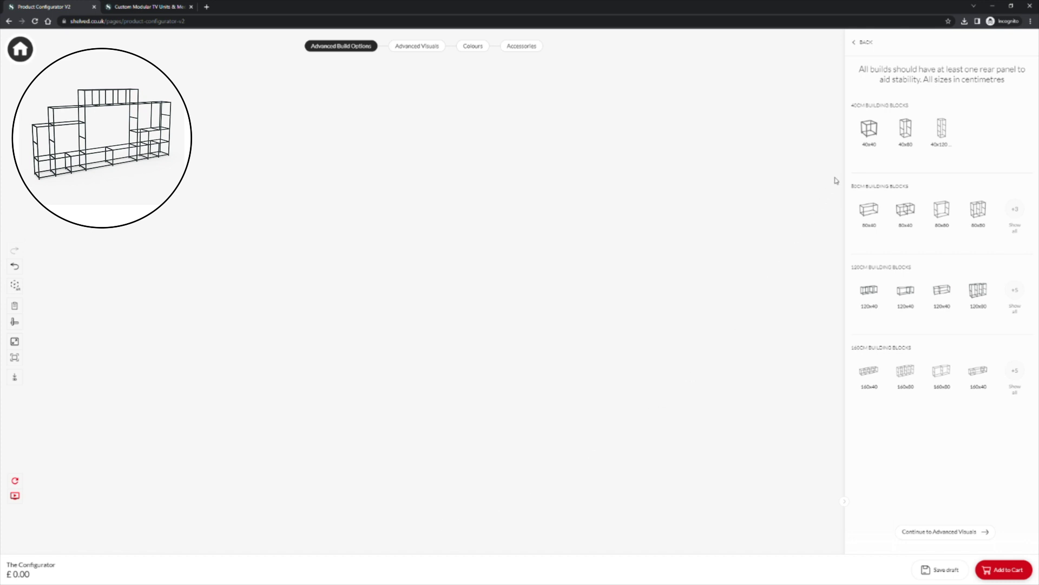
pyautogui.click(873, 135)
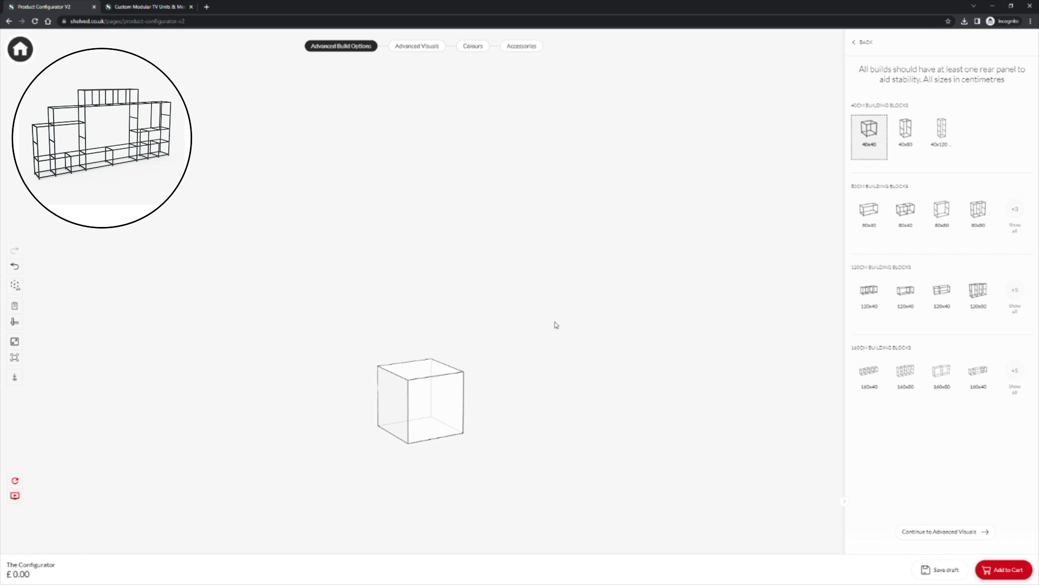
pyautogui.click(436, 385)
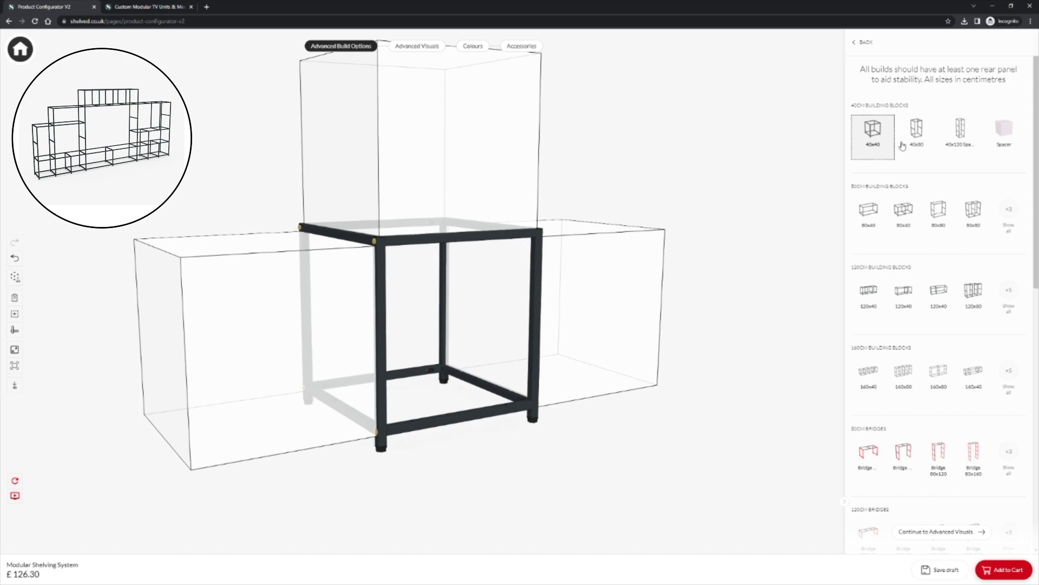
pyautogui.click(917, 133)
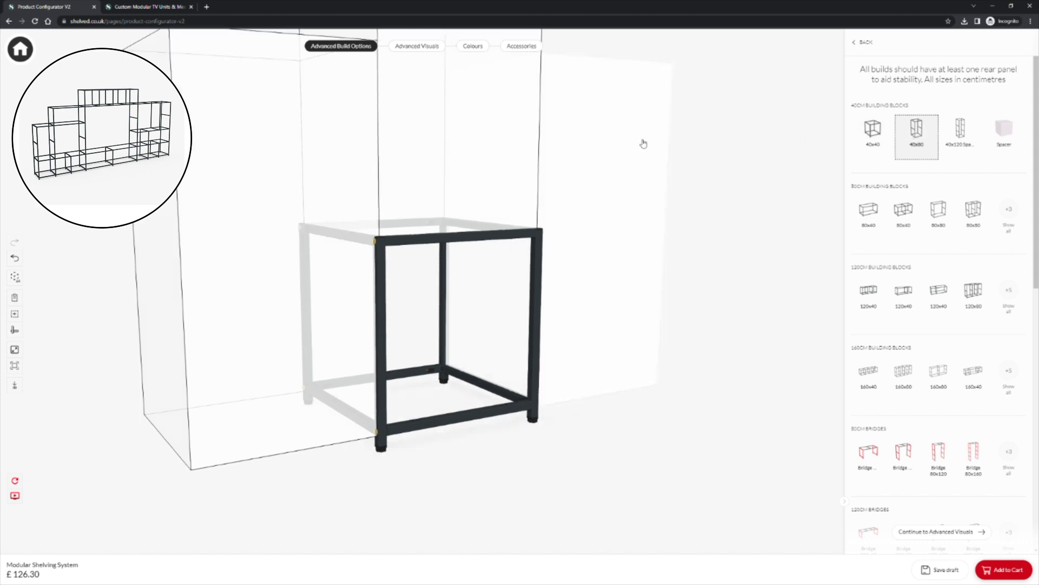
pyautogui.click(423, 146)
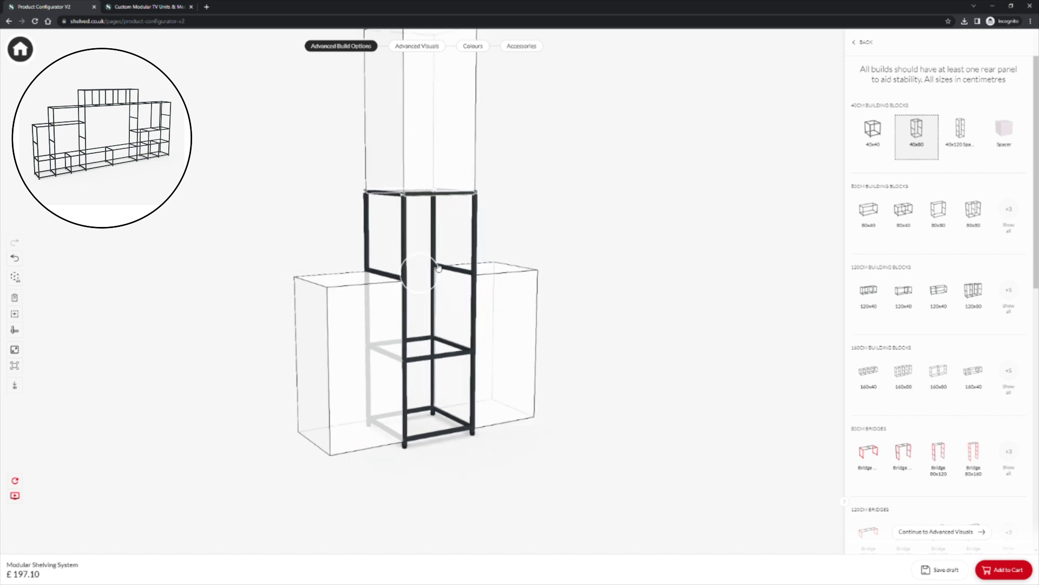
# Step: Add an 80x40, an 80x80 and another 80x40 block around the 40cm tower
pyautogui.click(906, 219)
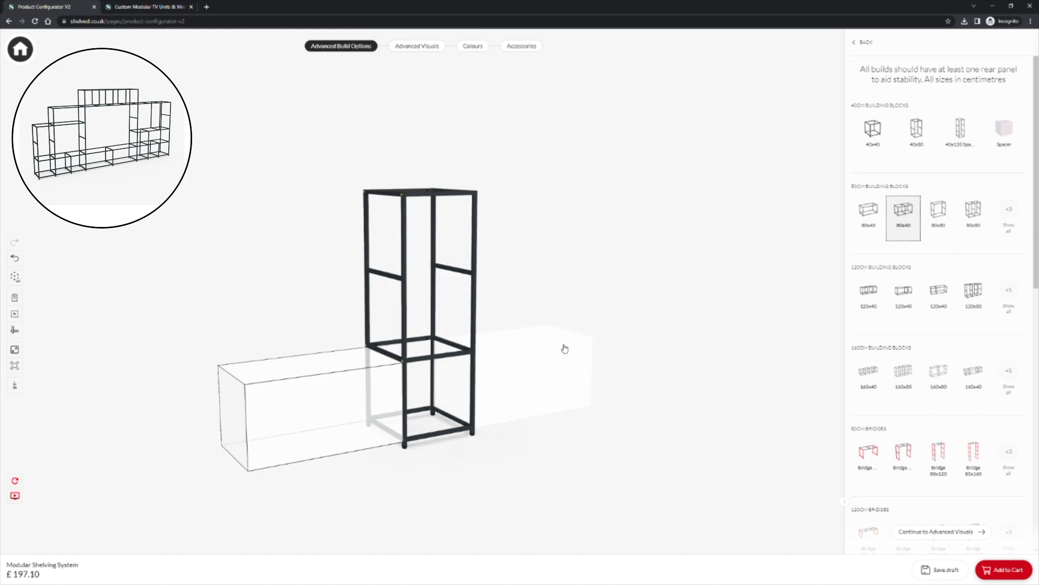
pyautogui.click(564, 348)
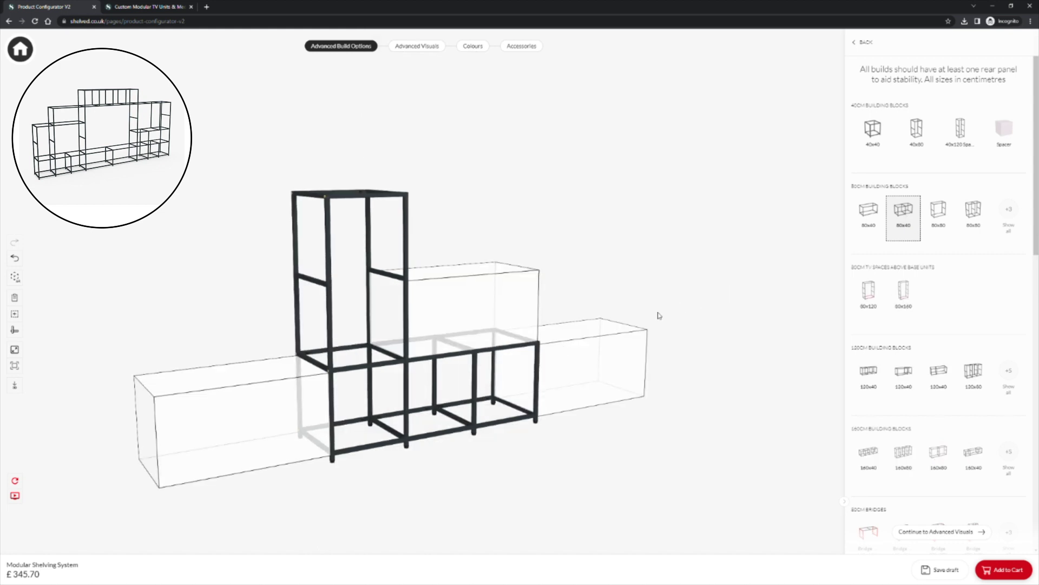
pyautogui.click(939, 217)
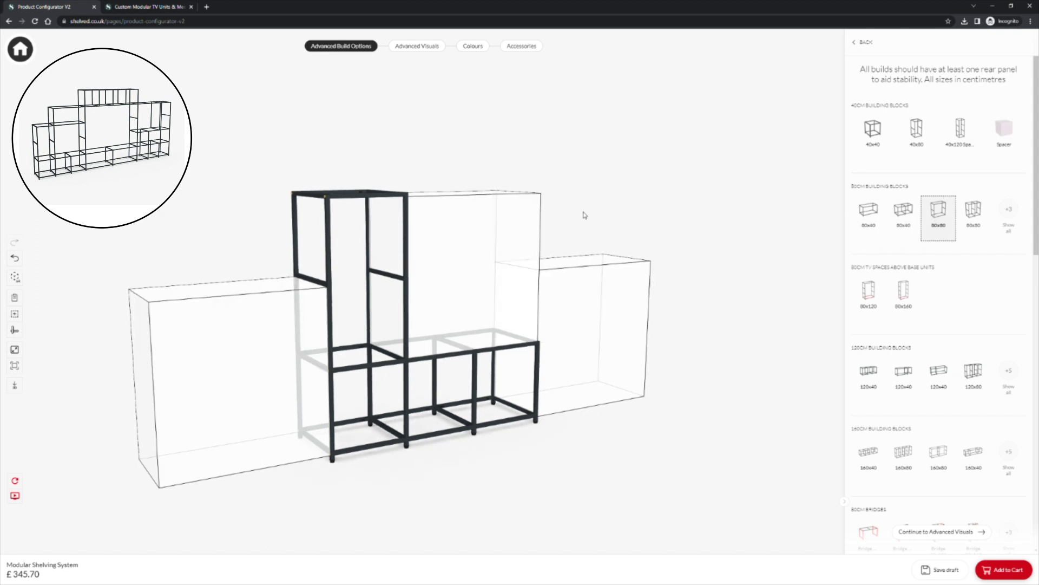
pyautogui.click(523, 220)
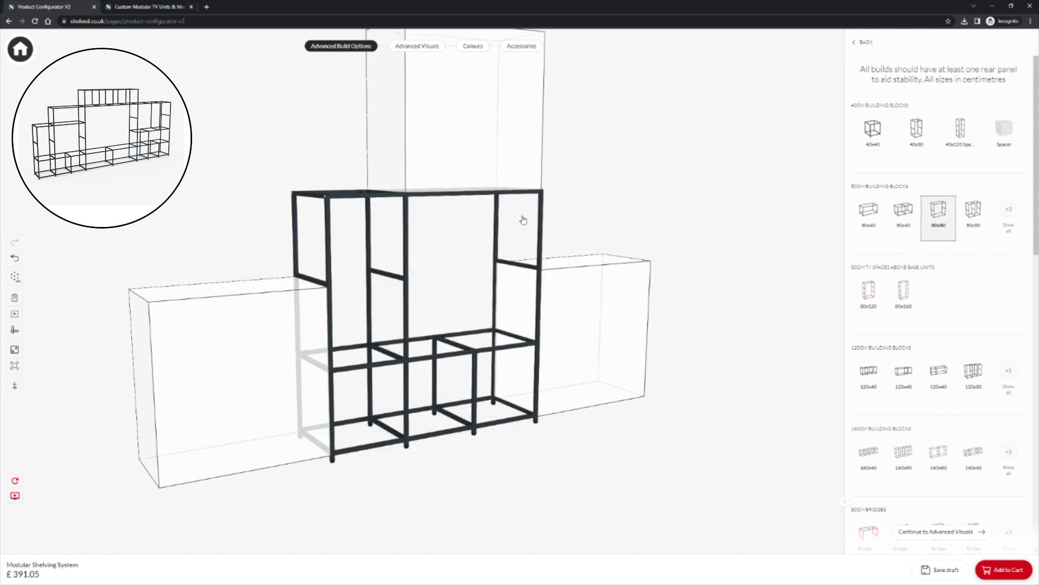
pyautogui.click(867, 213)
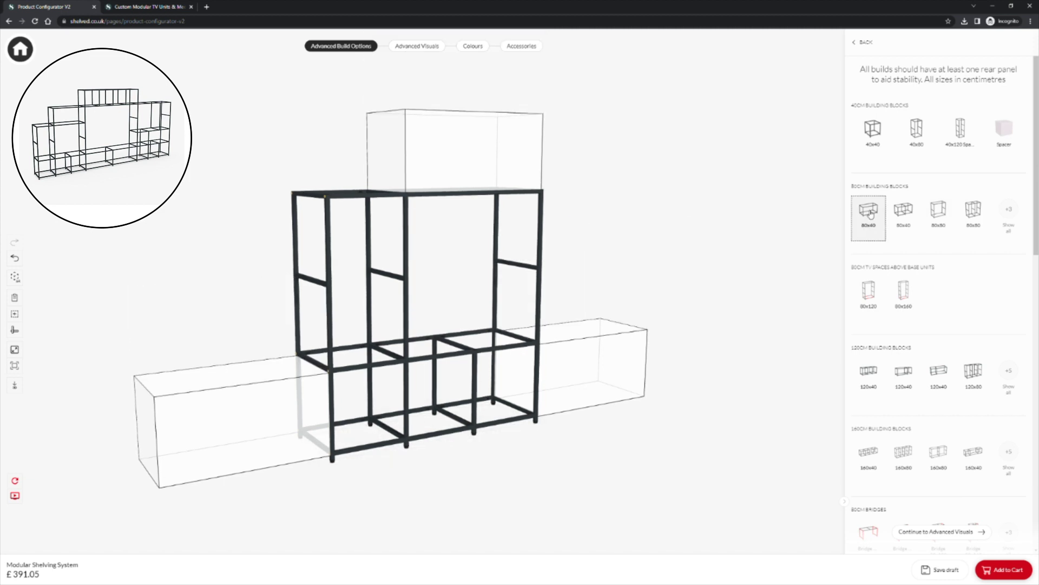
pyautogui.click(520, 168)
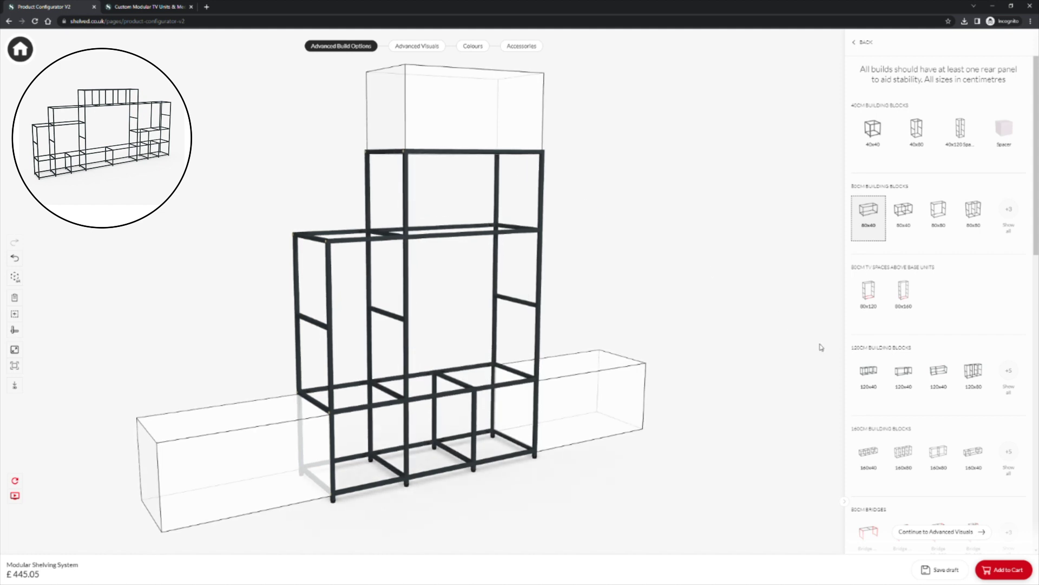
pyautogui.click(1008, 455)
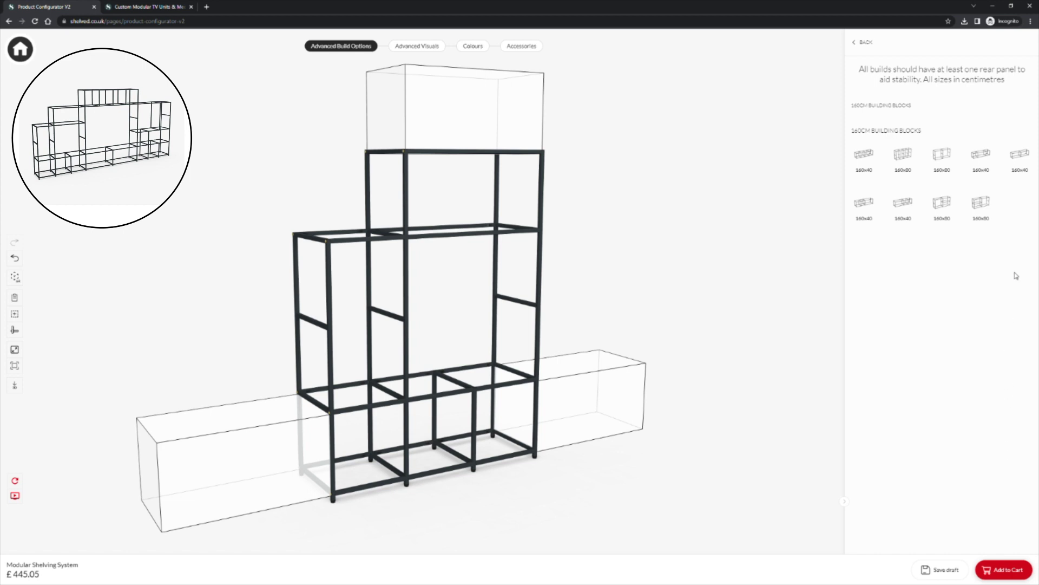
# Step: Add a 160x40 block at the right end, a 160x120 TV space above, and a 160x40 top block
pyautogui.click(1019, 159)
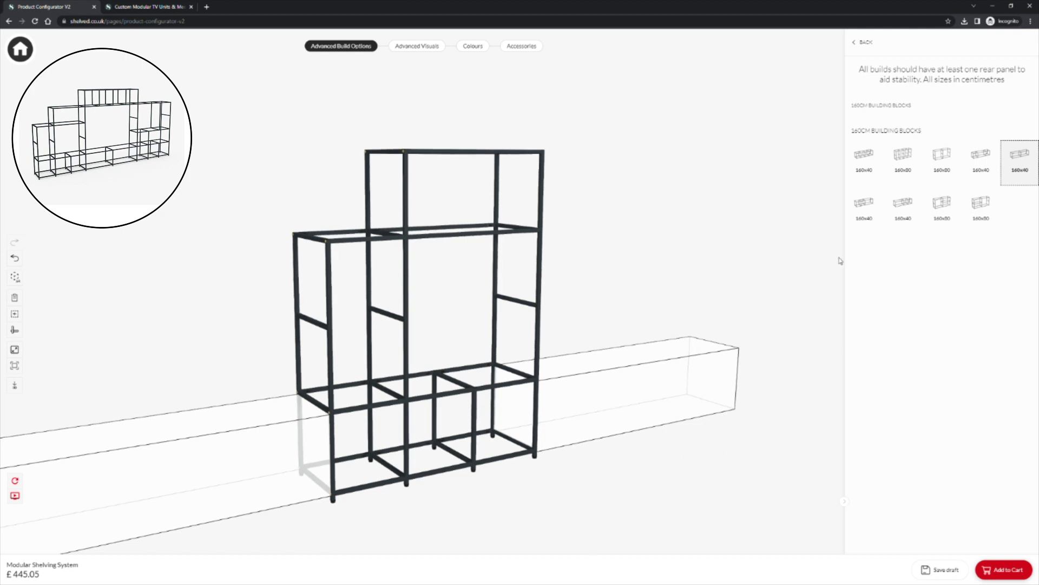
pyautogui.click(671, 360)
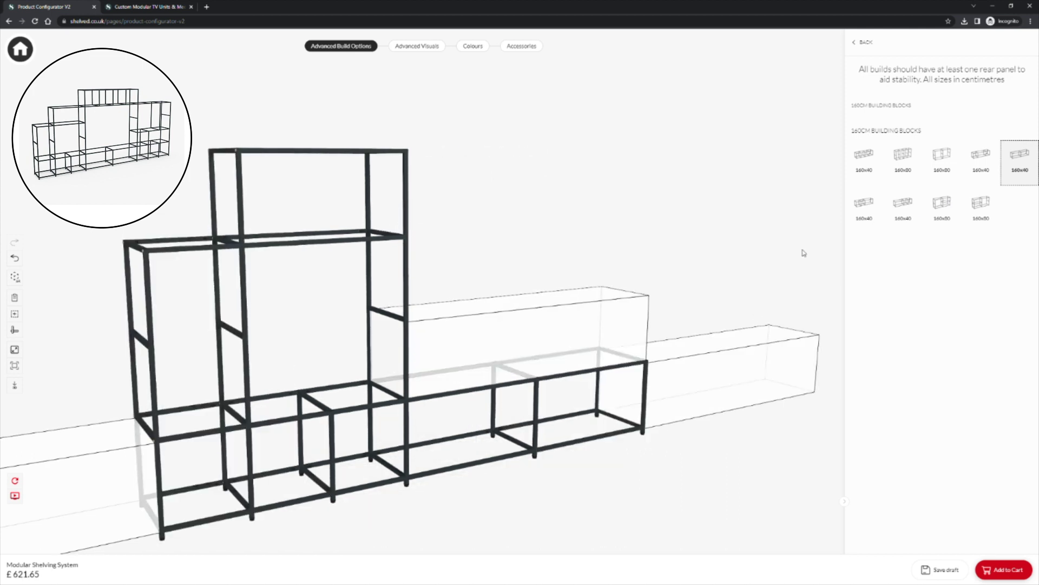
pyautogui.click(866, 43)
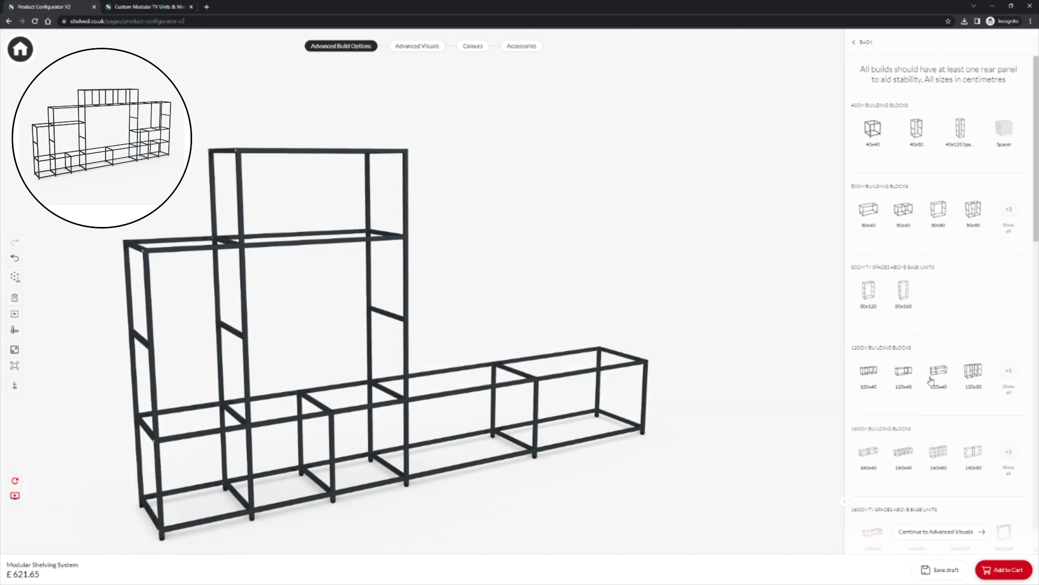
pyautogui.scroll(-3, 931, 381)
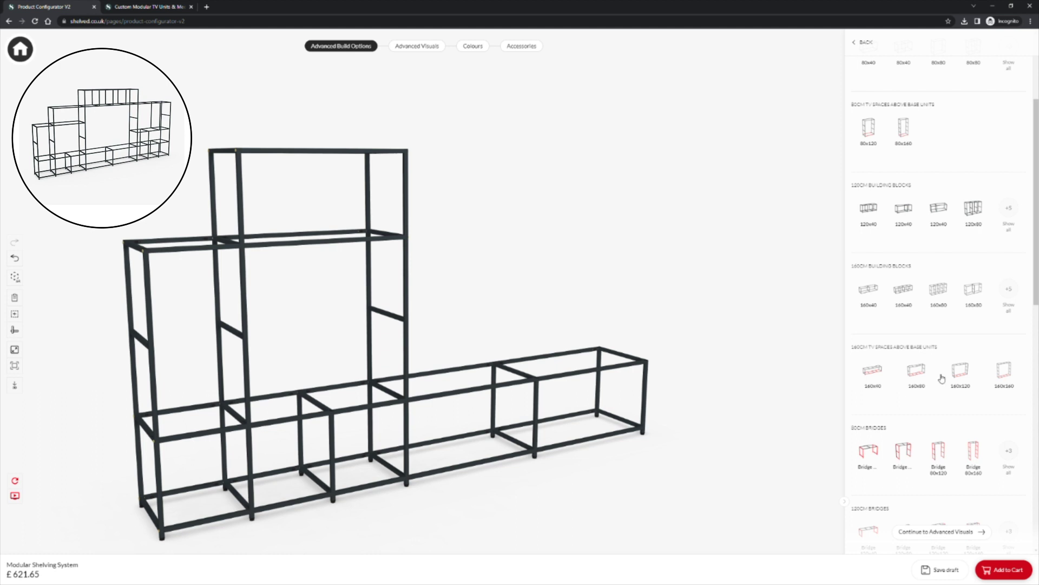
pyautogui.click(959, 375)
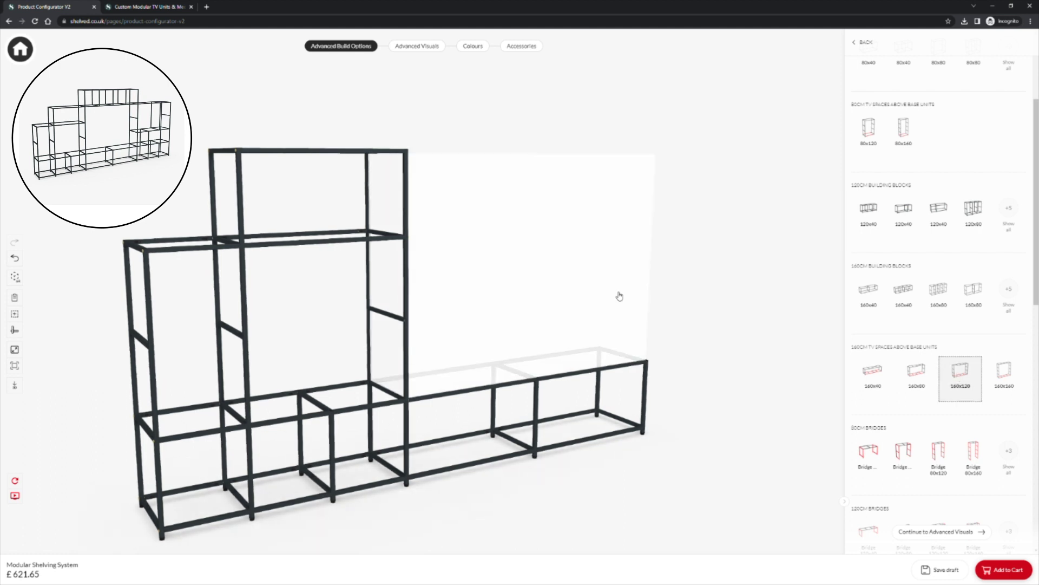
pyautogui.click(619, 296)
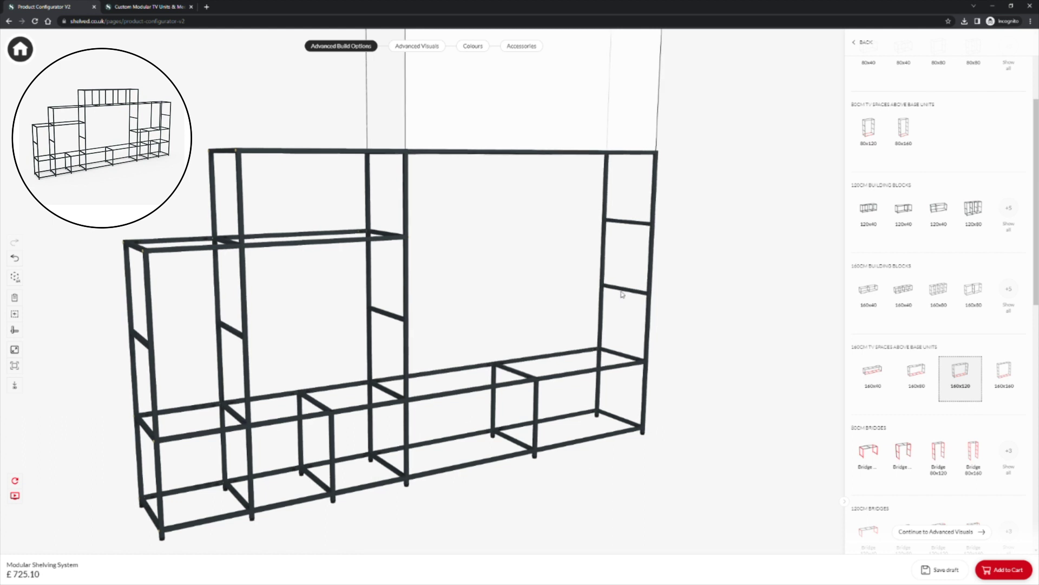
pyautogui.click(902, 291)
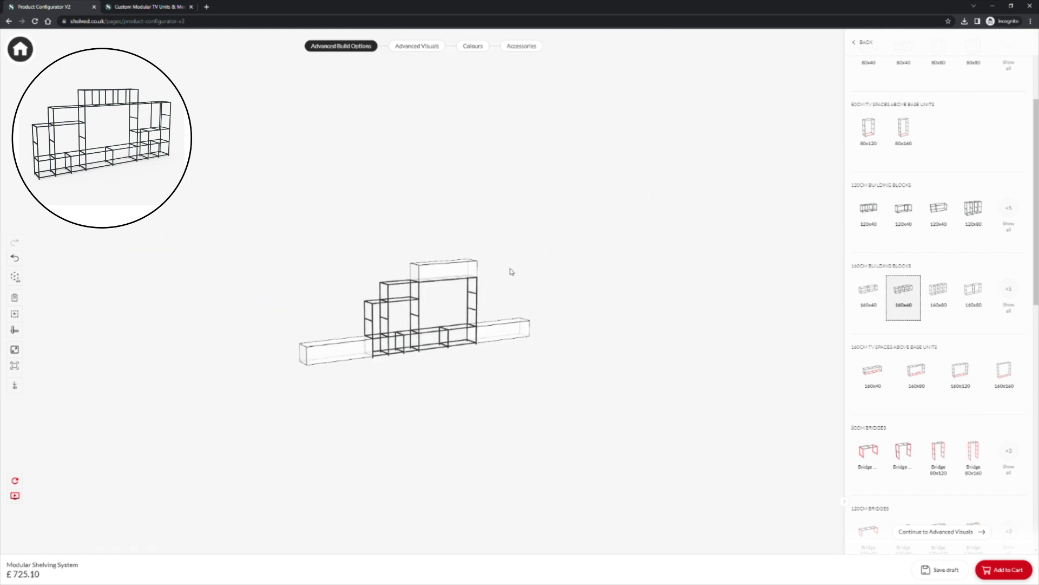
pyautogui.click(469, 272)
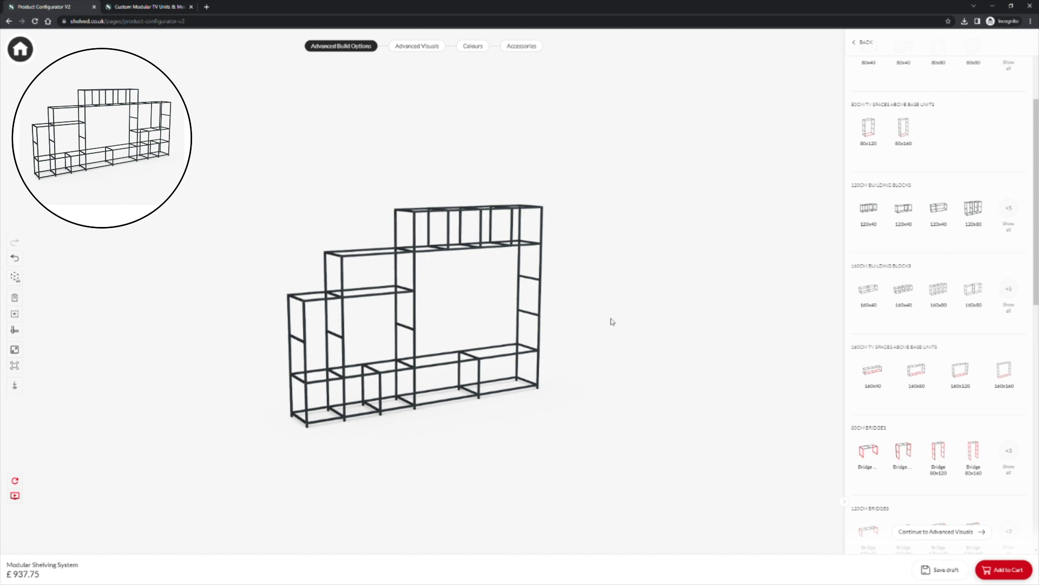
# Step: Place two 120x40 blocks on the right side with a 120x80 block above them
pyautogui.click(874, 210)
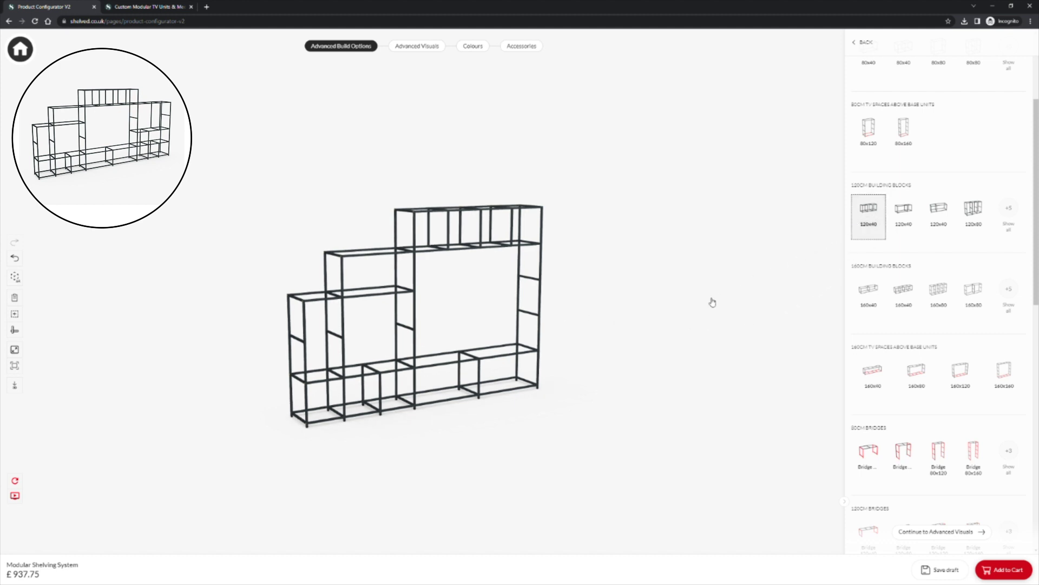
pyautogui.click(590, 348)
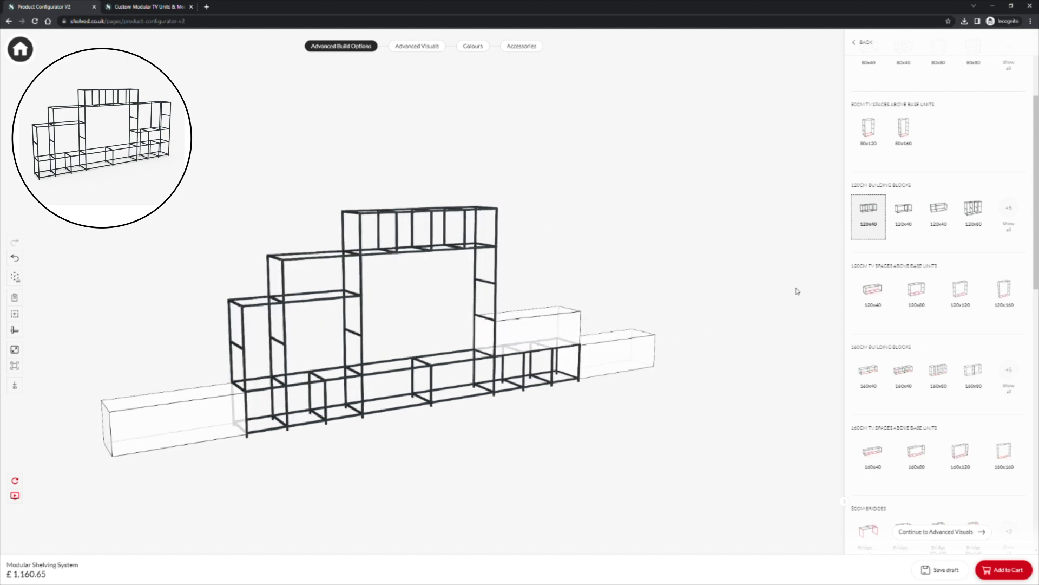
pyautogui.click(939, 213)
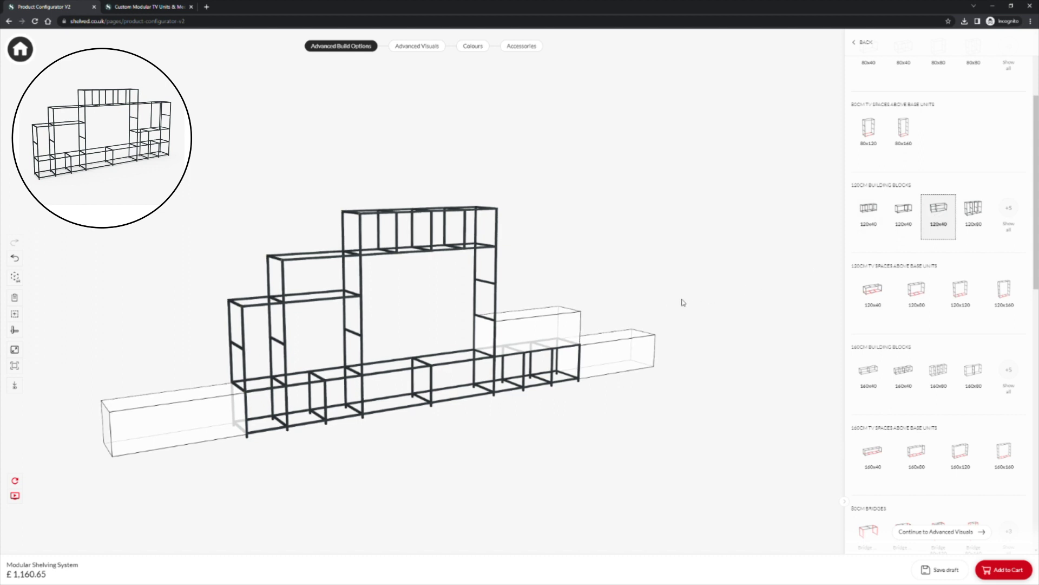
pyautogui.click(573, 324)
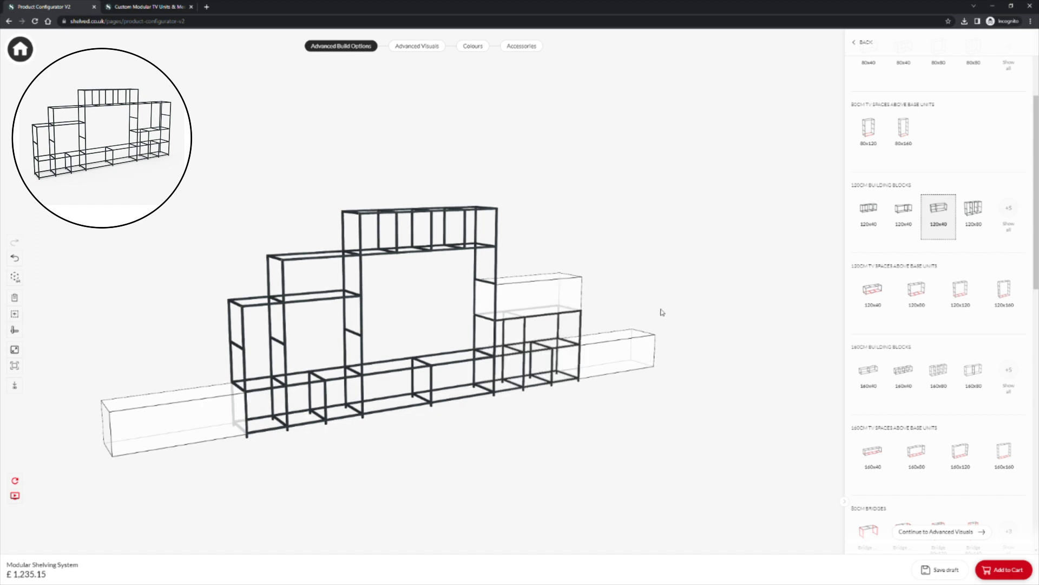
pyautogui.click(1008, 211)
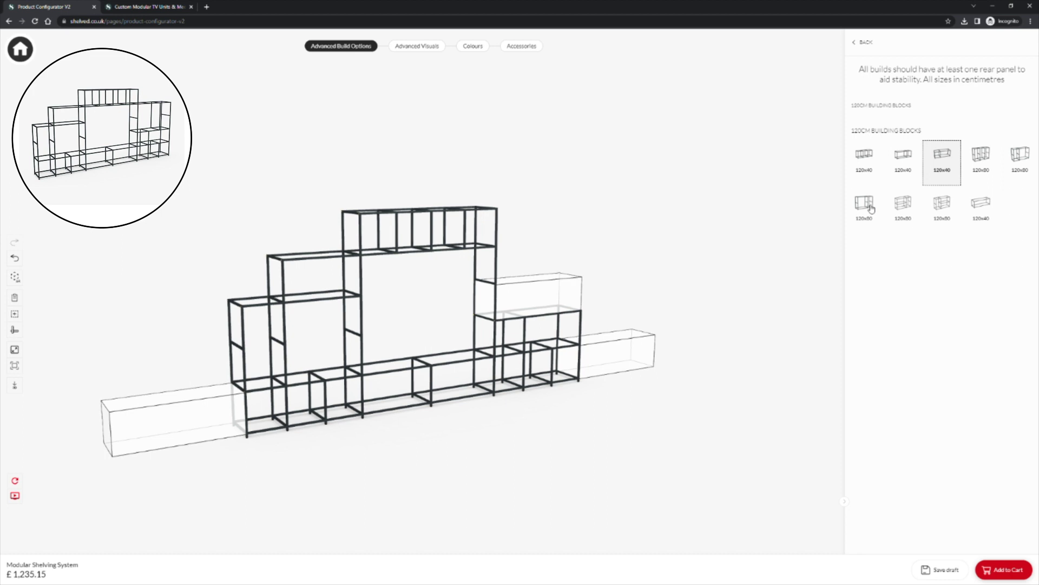
pyautogui.click(870, 208)
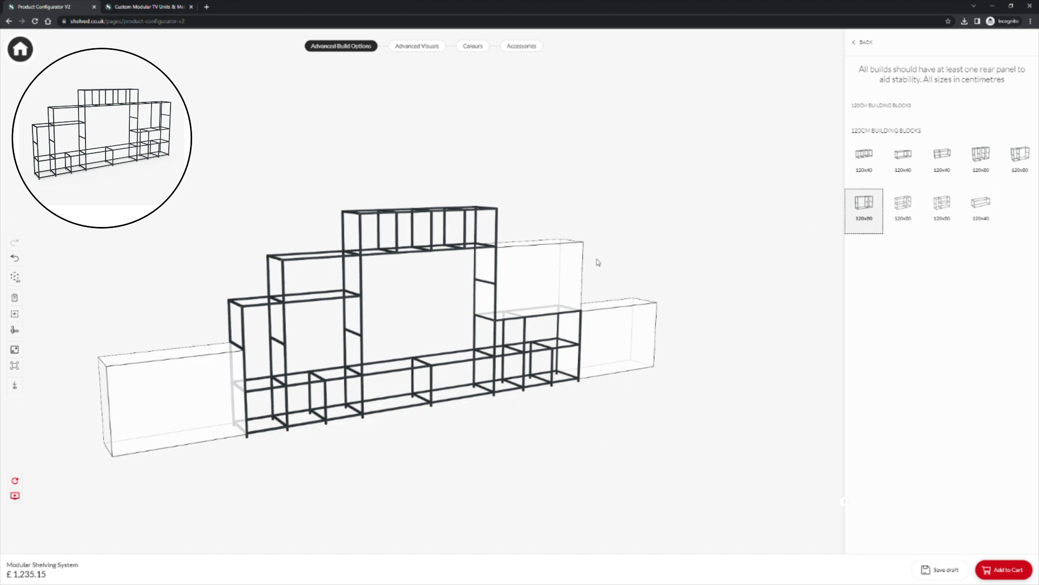
pyautogui.click(571, 268)
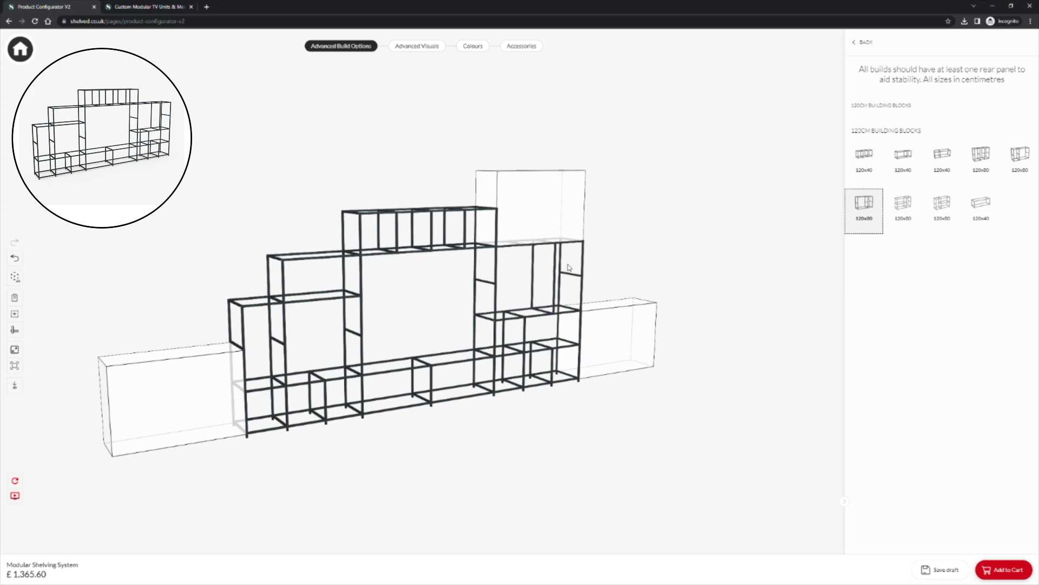
# Step: Deselect the block, toggle measurements on and off, try fullscreen, and reset the camera
pyautogui.click(612, 269)
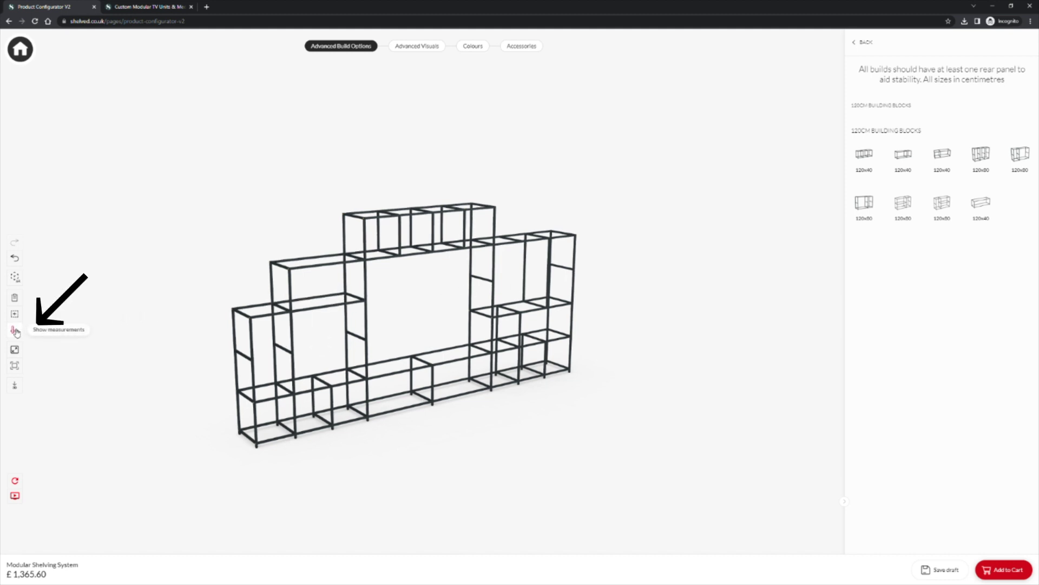
pyautogui.click(15, 331)
pyautogui.click(15, 331)
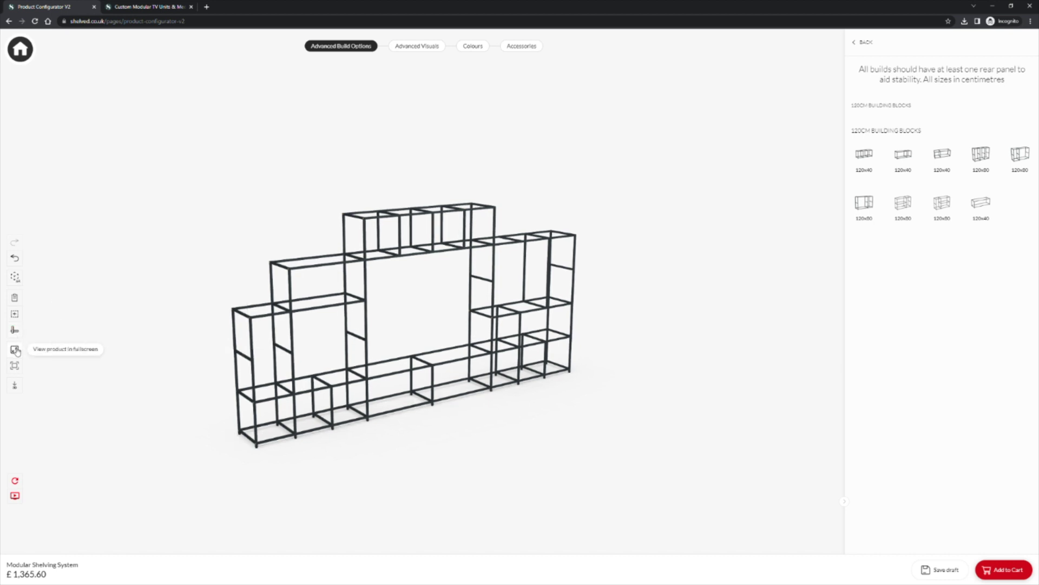
pyautogui.click(15, 349)
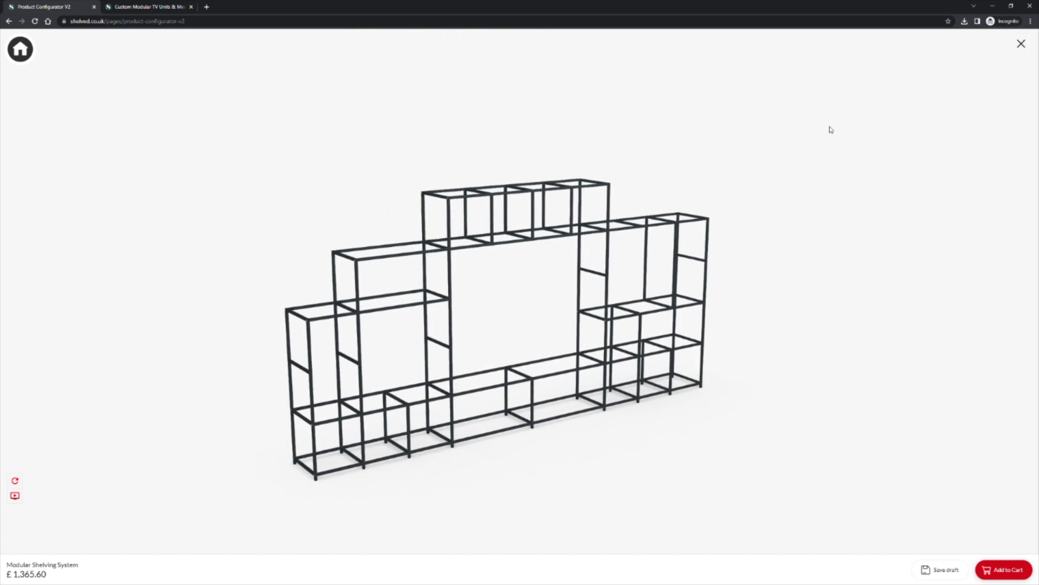
pyautogui.click(1021, 45)
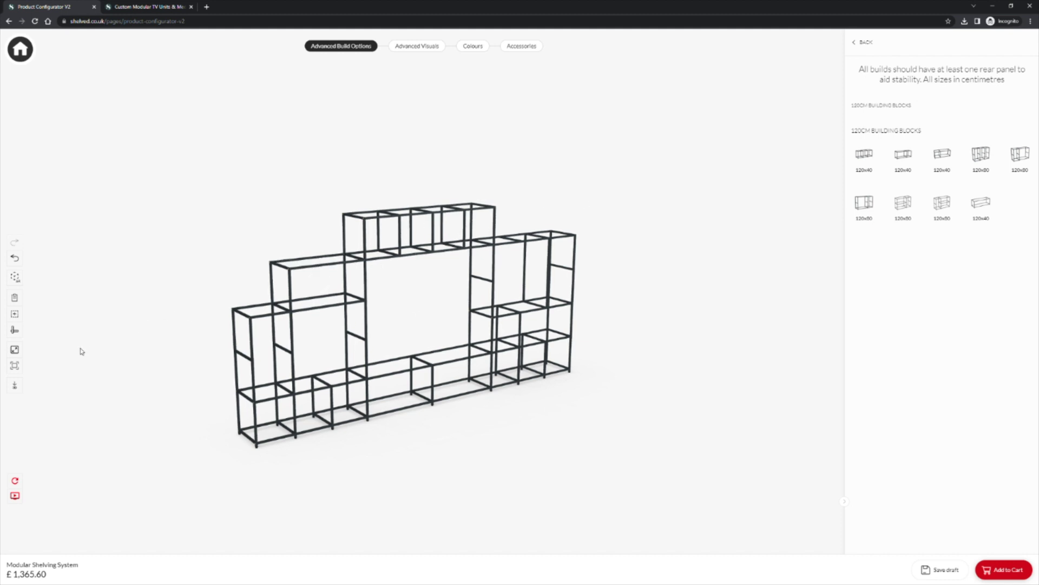
pyautogui.click(15, 366)
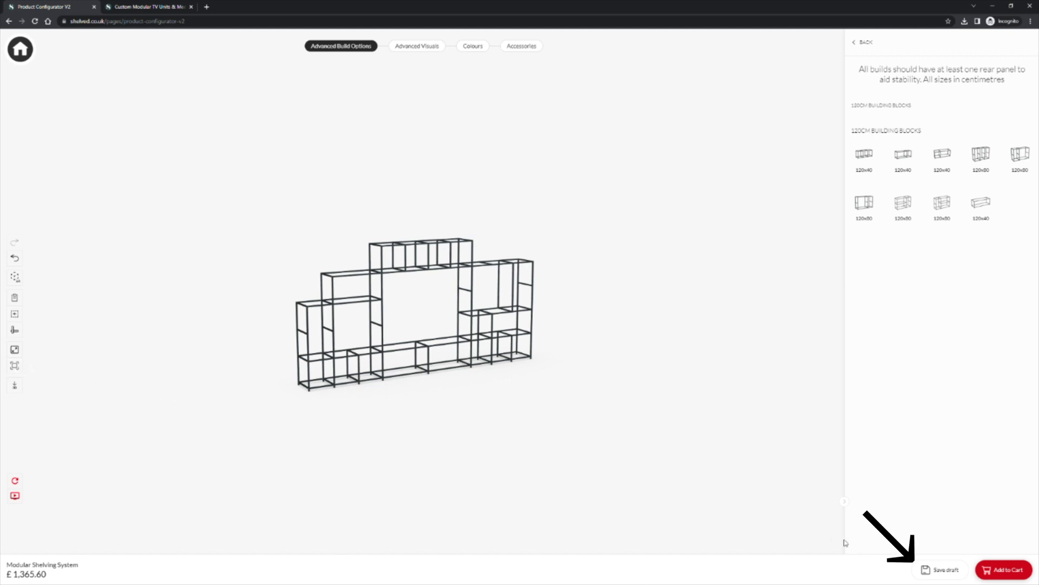
# Step: Save the draft with an email address and consent ticked, then close the dialog
pyautogui.click(931, 569)
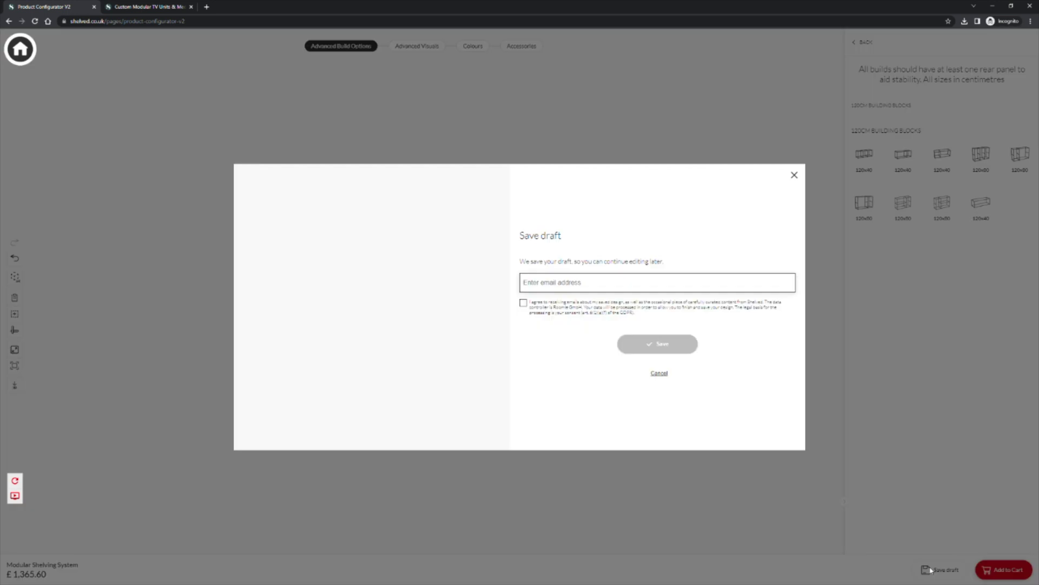
pyautogui.click(587, 291)
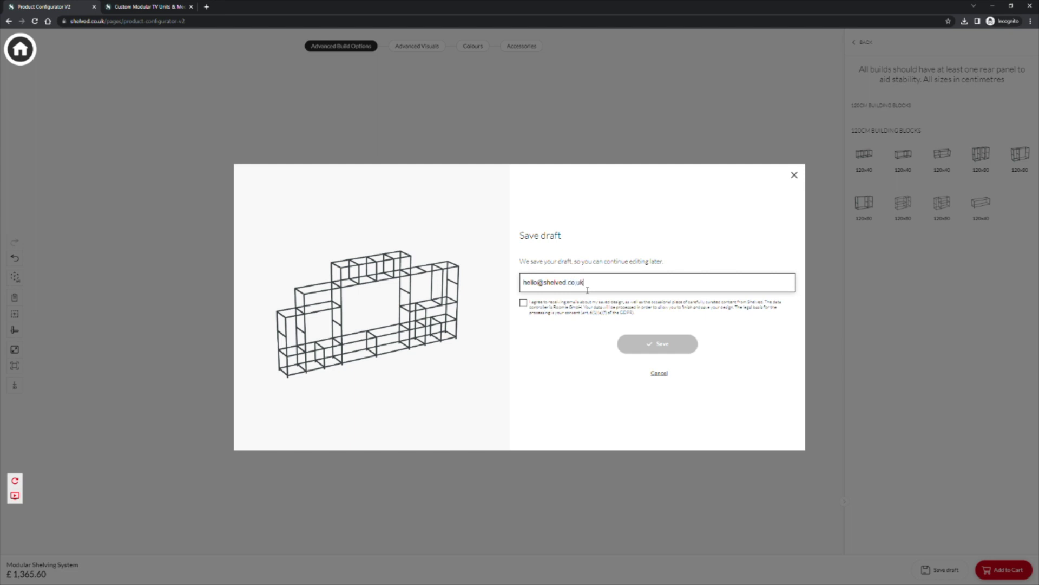
pyautogui.click(523, 303)
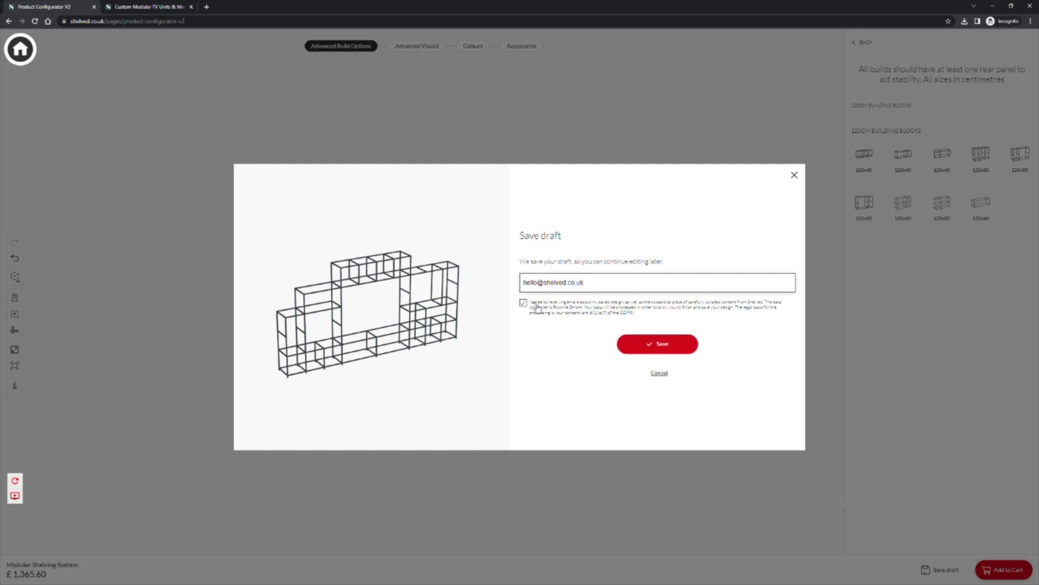
pyautogui.click(648, 346)
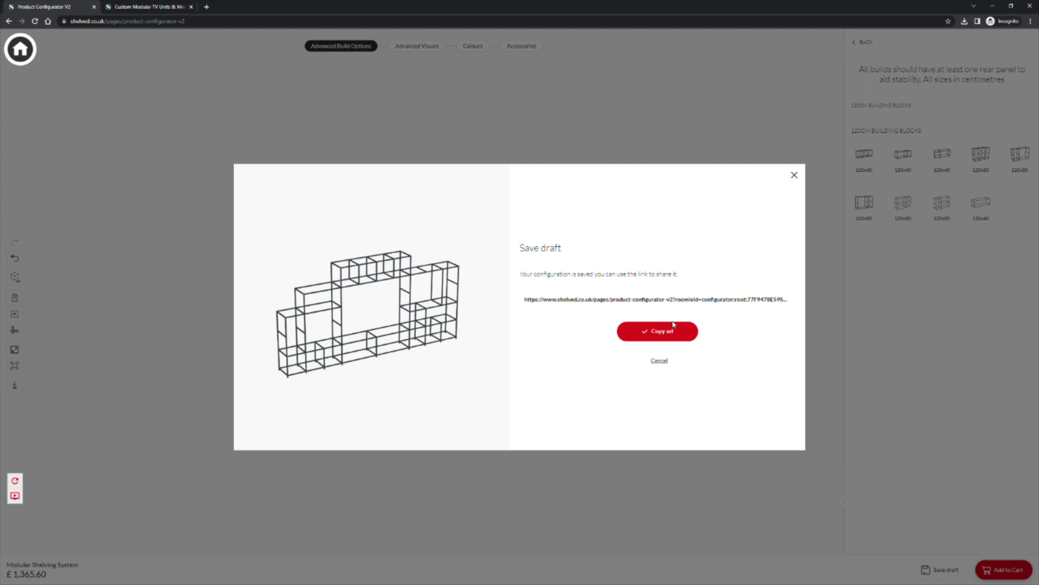
pyautogui.click(794, 176)
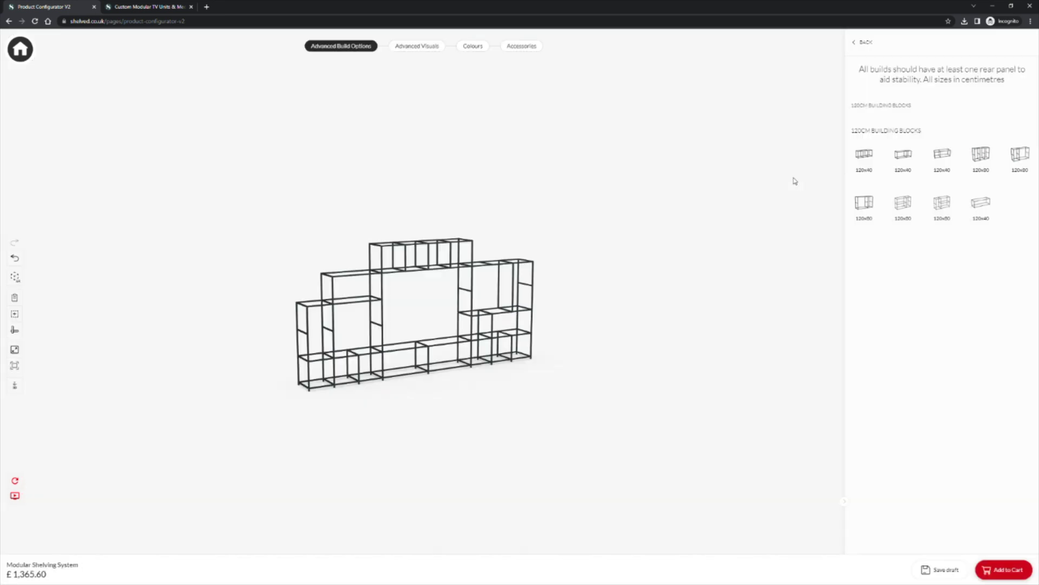